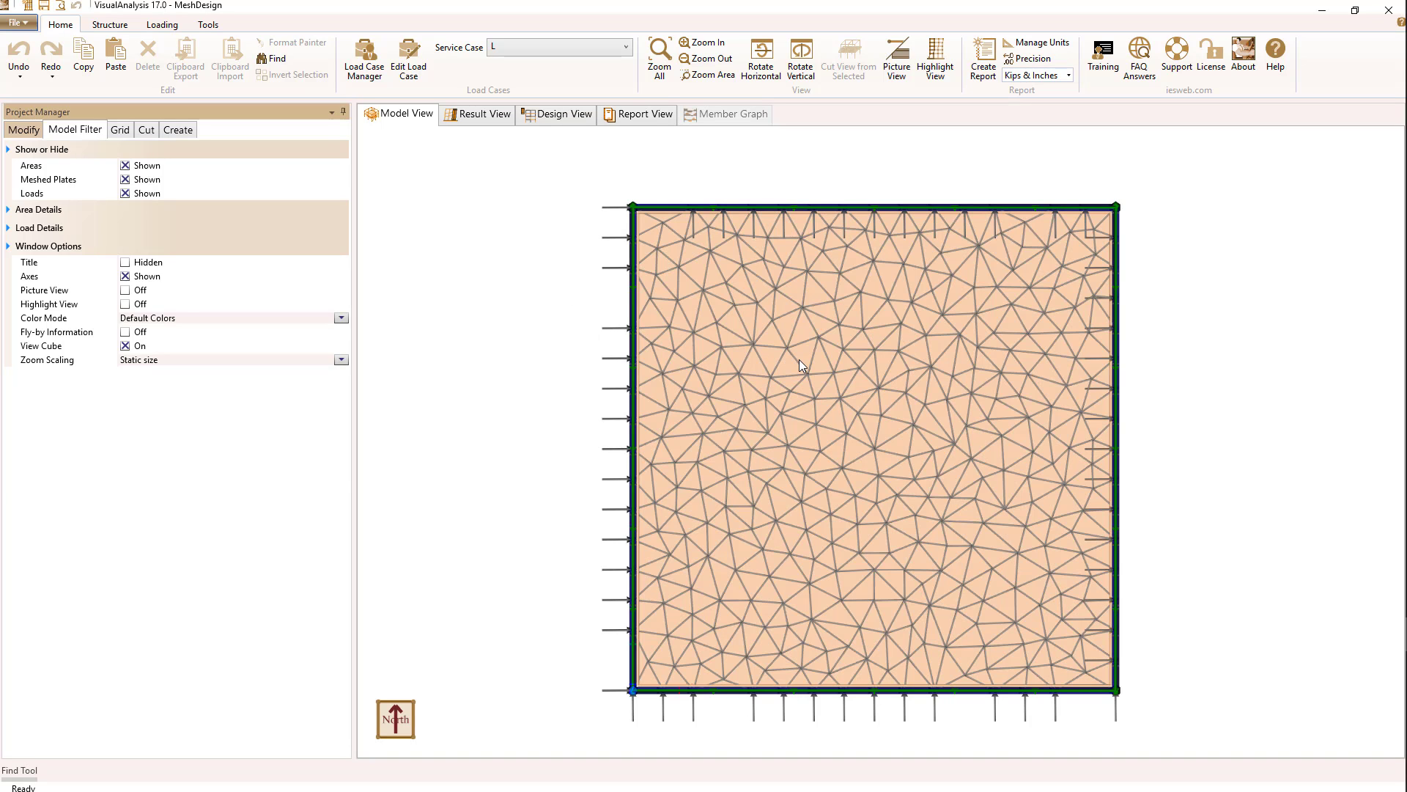
# Select the slab area and review its meshing settings, including thickness, material and element area.
pyautogui.click(799, 359)
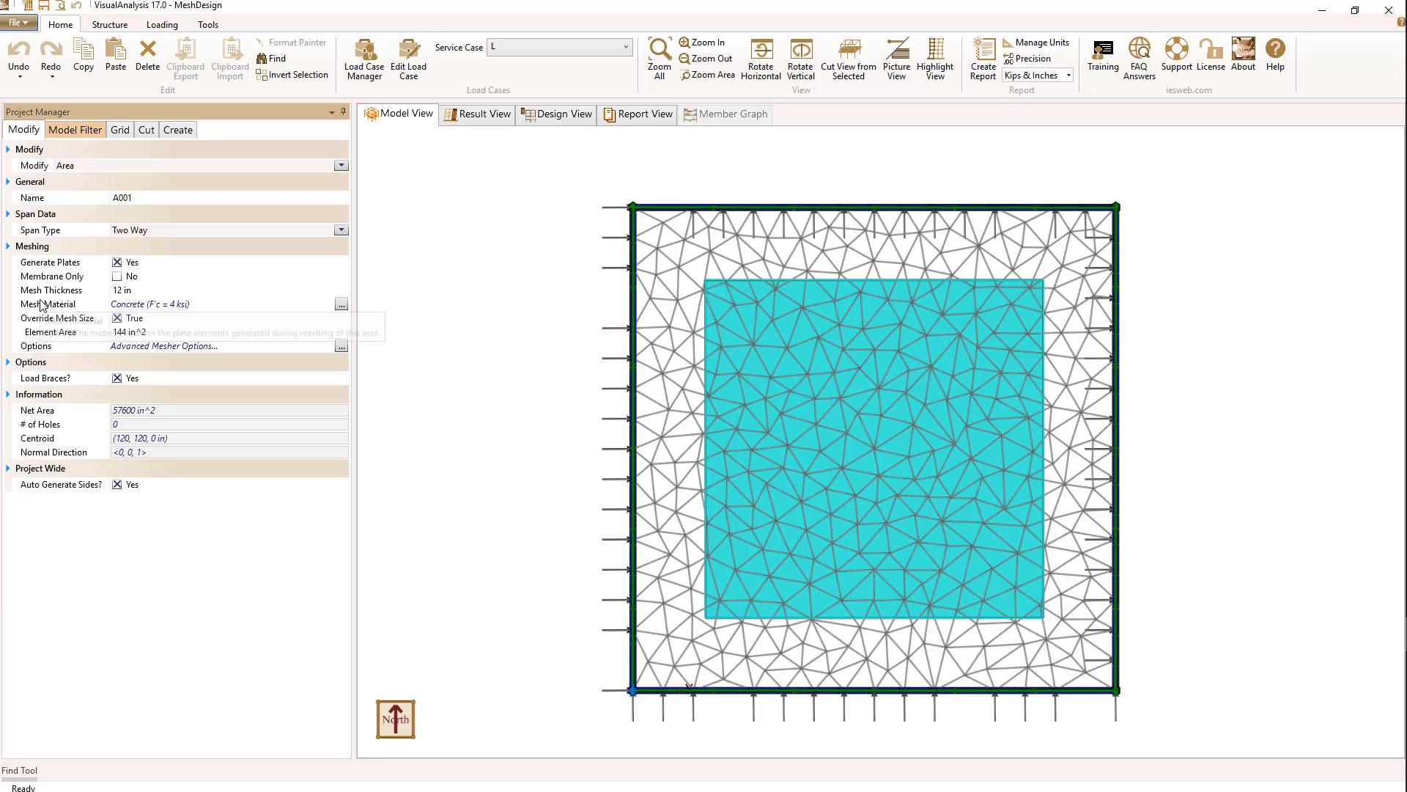
pyautogui.click(121, 291)
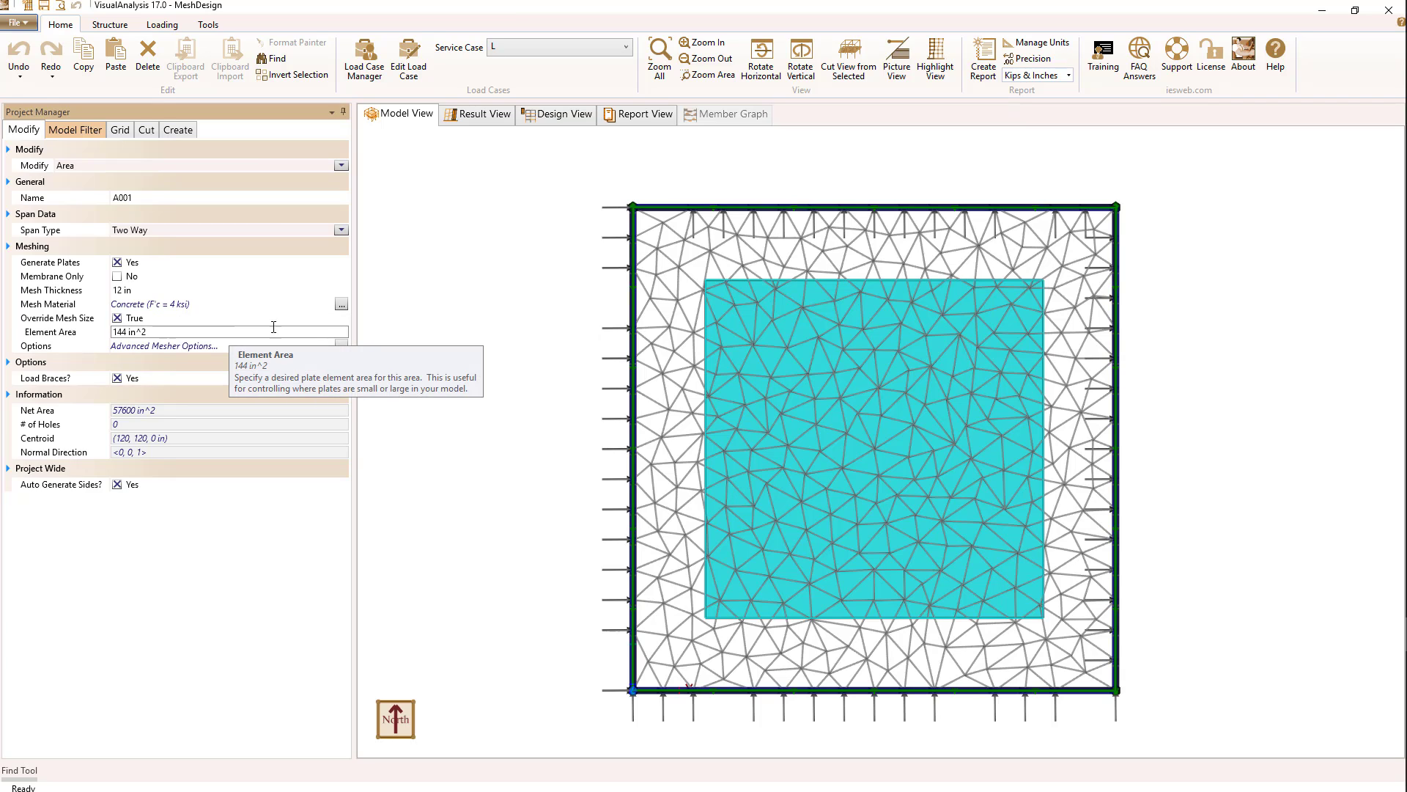
pyautogui.click(494, 308)
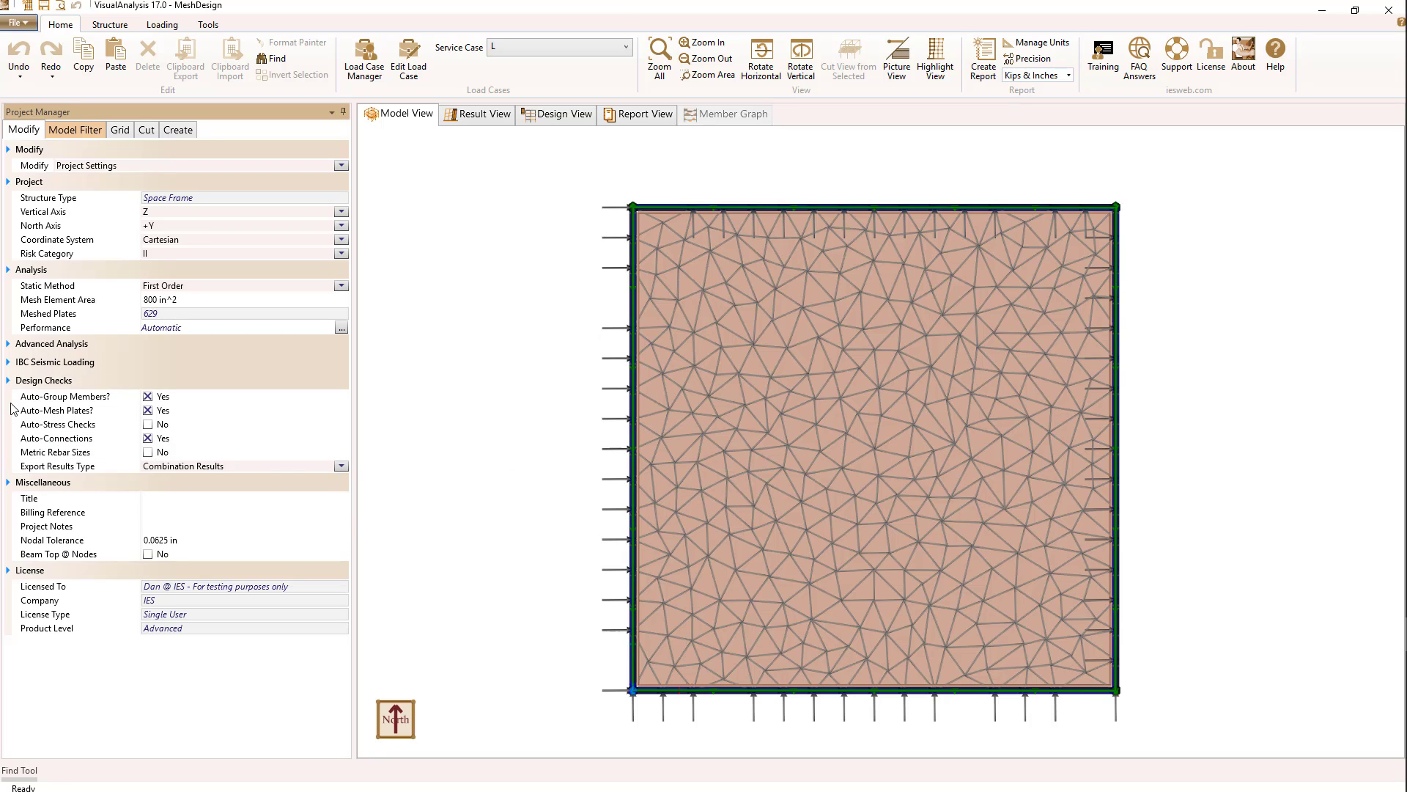
# Review the project's auto-mesh setting, and inspect the slab design mesh's parameters in the Design View.
pyautogui.moveTo(196, 427)
pyautogui.hotkey('ctrl', '3')
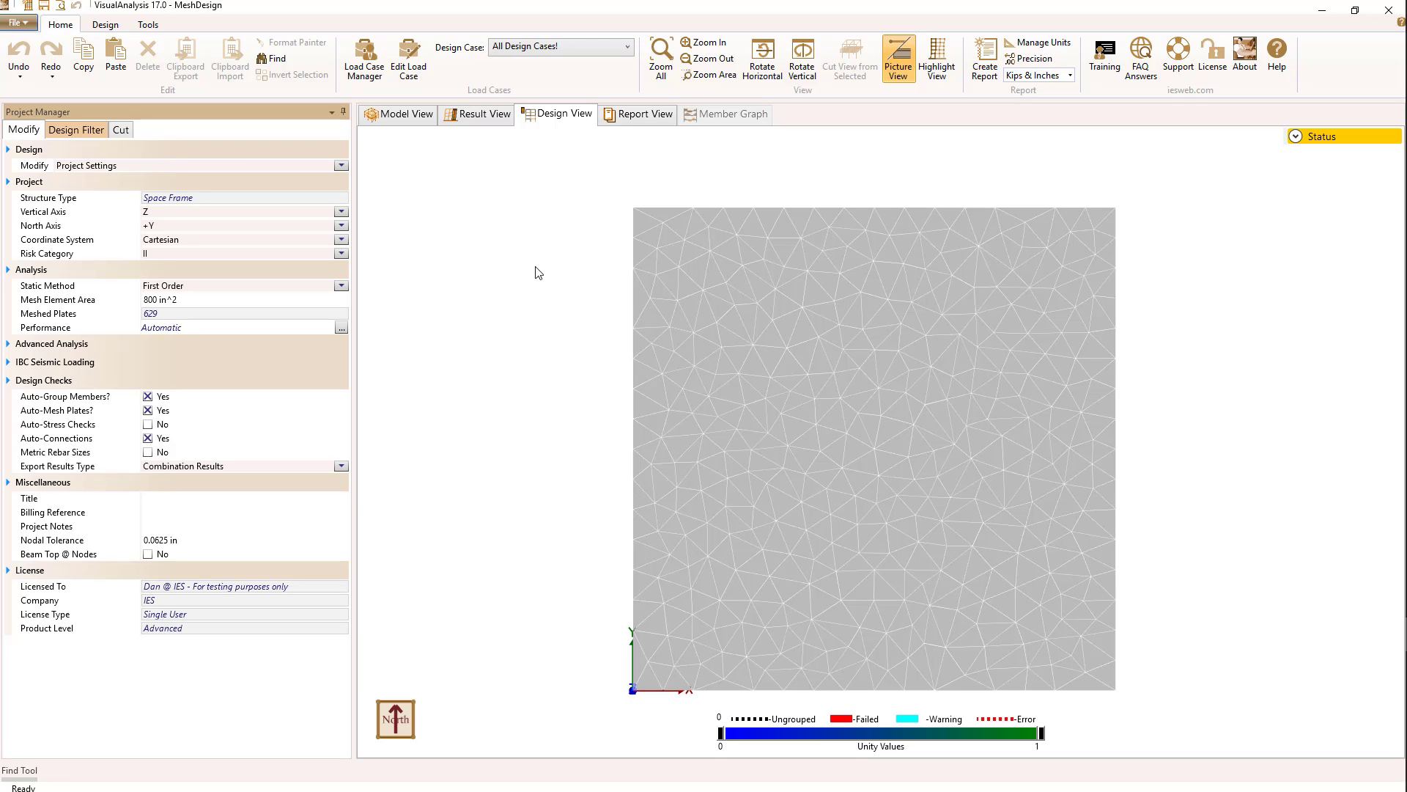
pyautogui.click(664, 290)
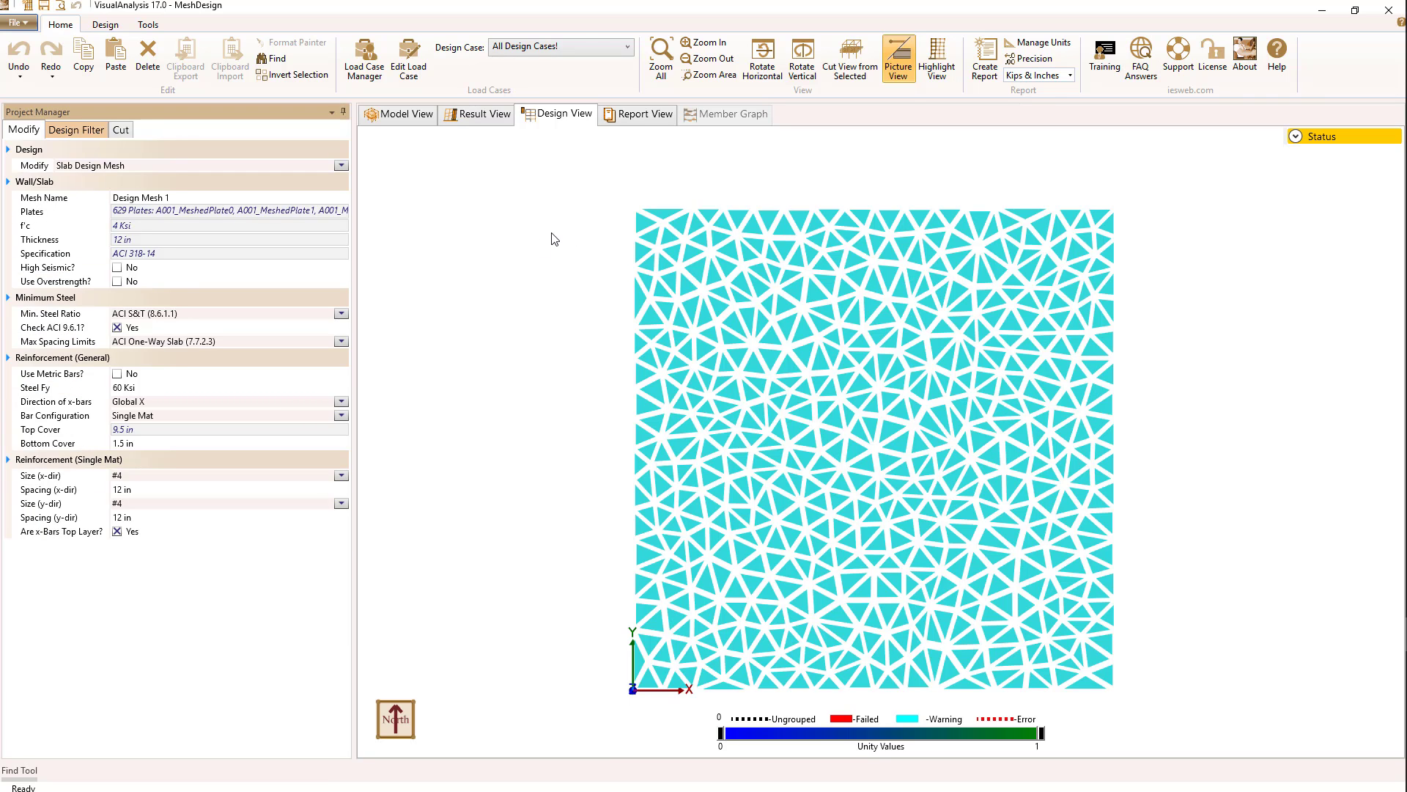
pyautogui.click(192, 198)
pyautogui.click(447, 245)
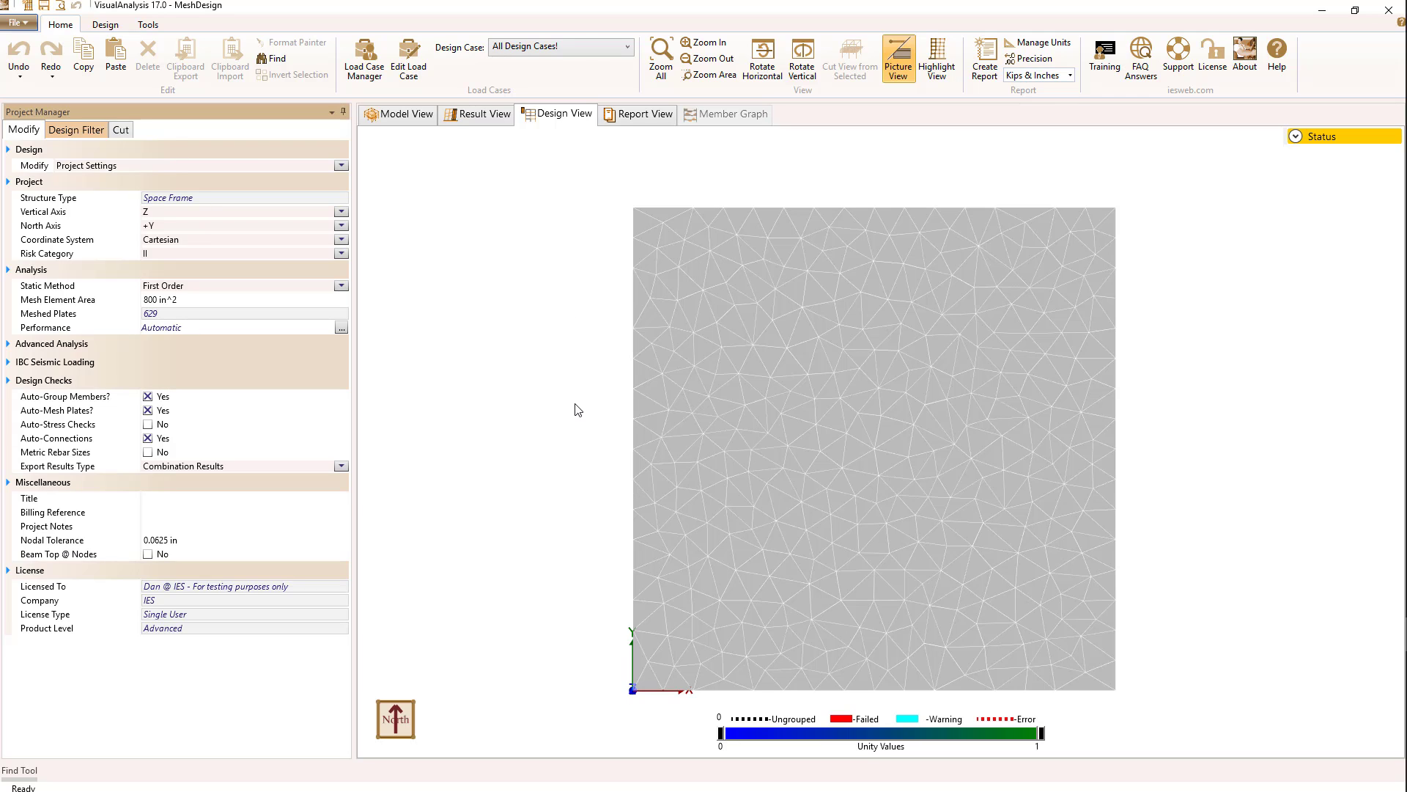
# Turn on fly-by information for the Design View and check the design message of a plate at the slab's edge.
pyautogui.click(73, 130)
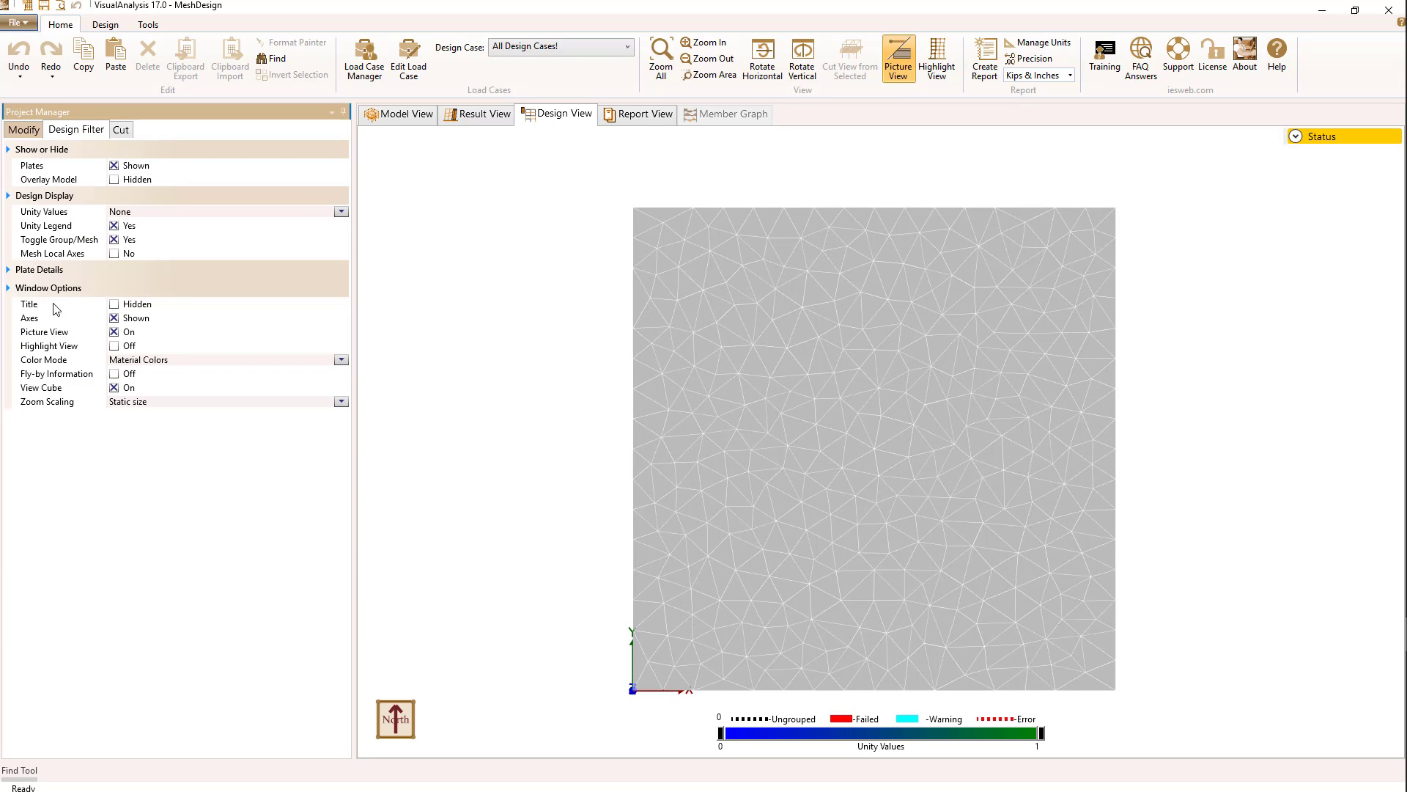
pyautogui.click(114, 376)
pyautogui.moveTo(647, 308)
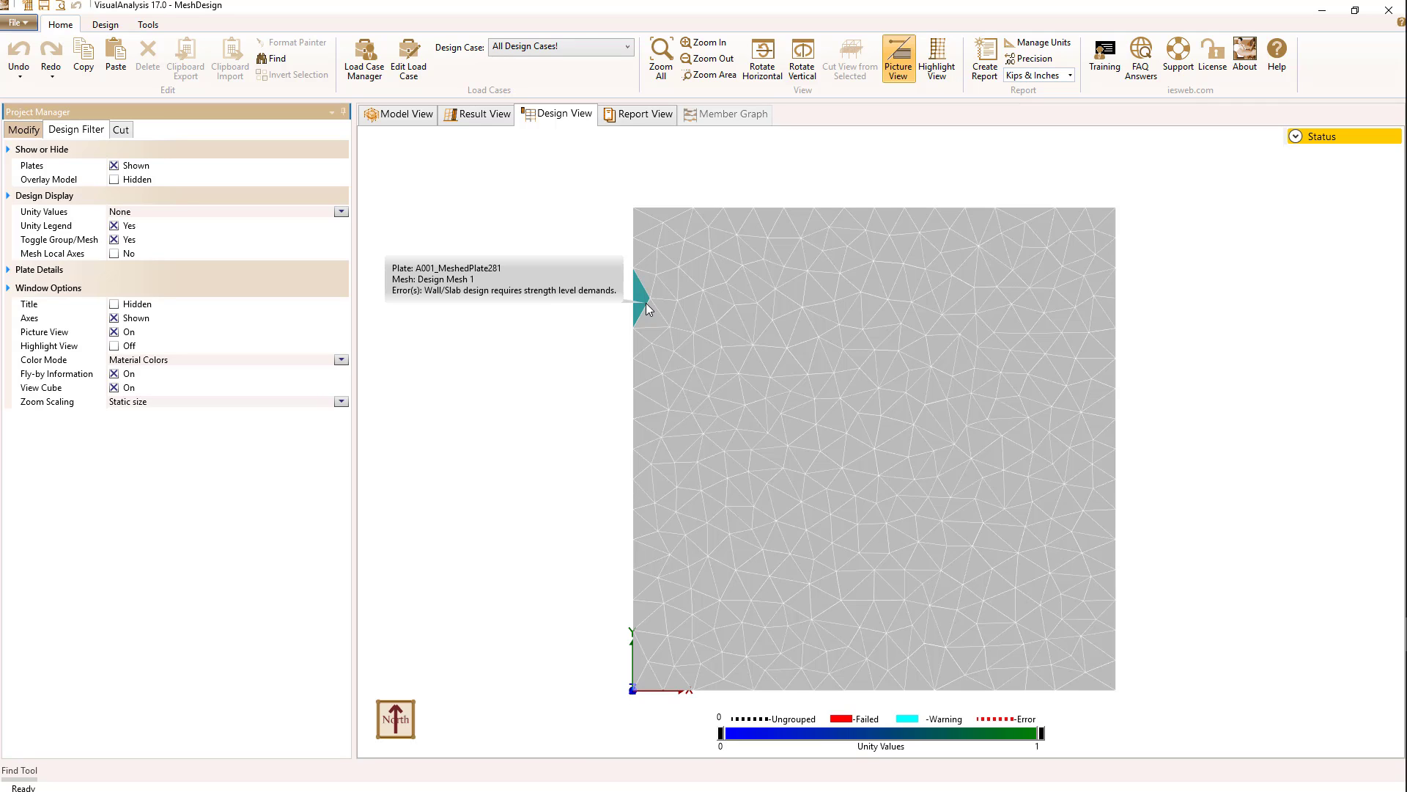
# Replace the ASCE 7-05 ASD load combinations with the ASCE 7-10 LRFD combinations for the model.
pyautogui.click(408, 117)
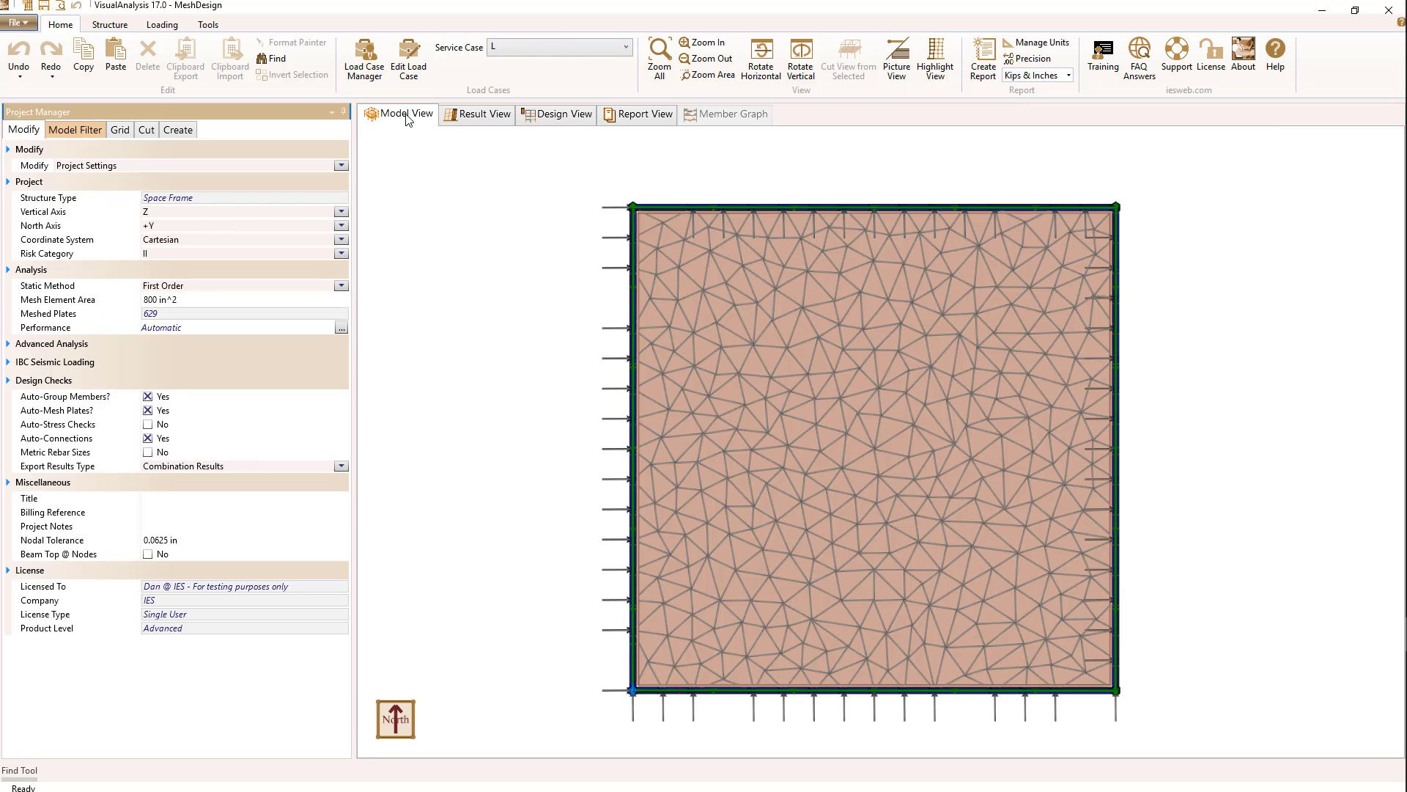
pyautogui.click(370, 66)
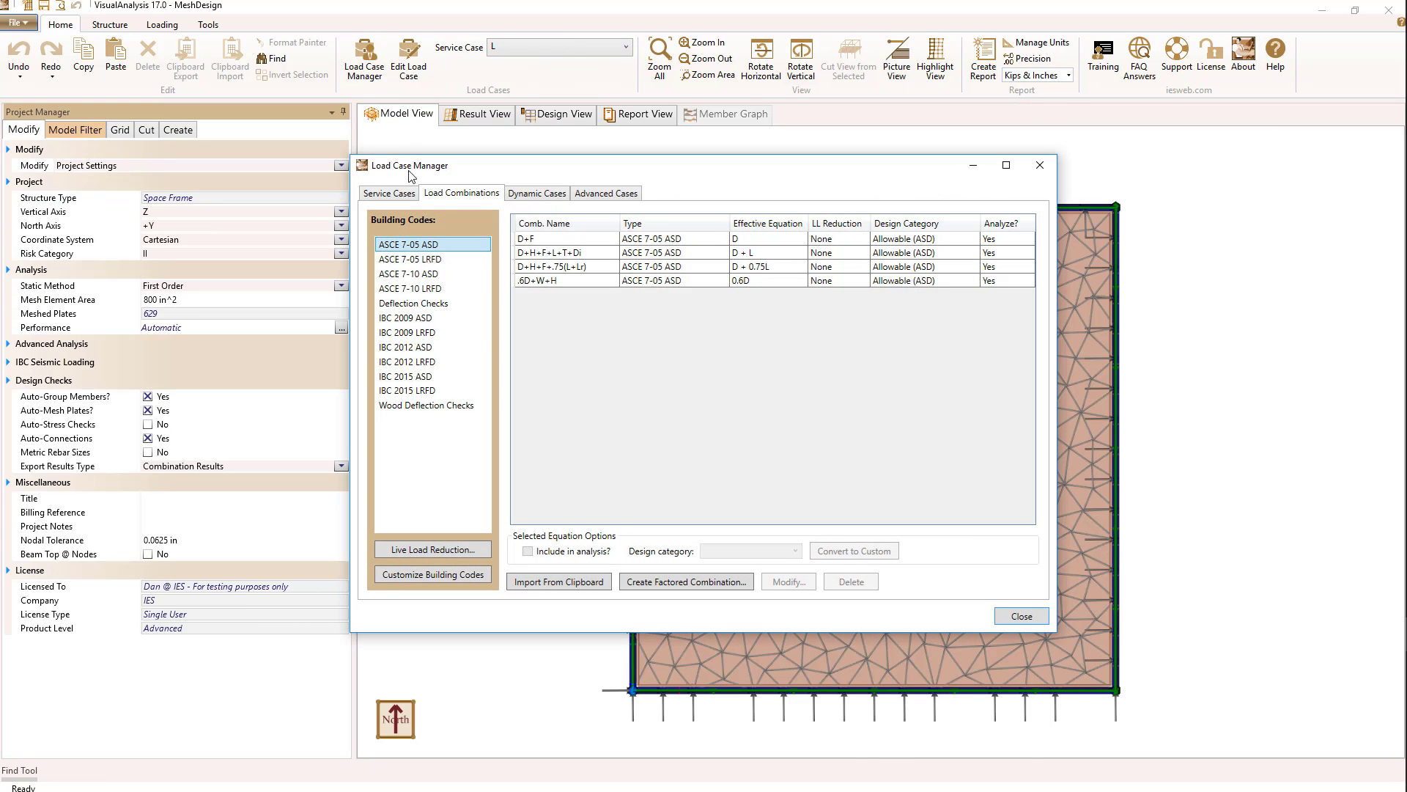
pyautogui.click(381, 246)
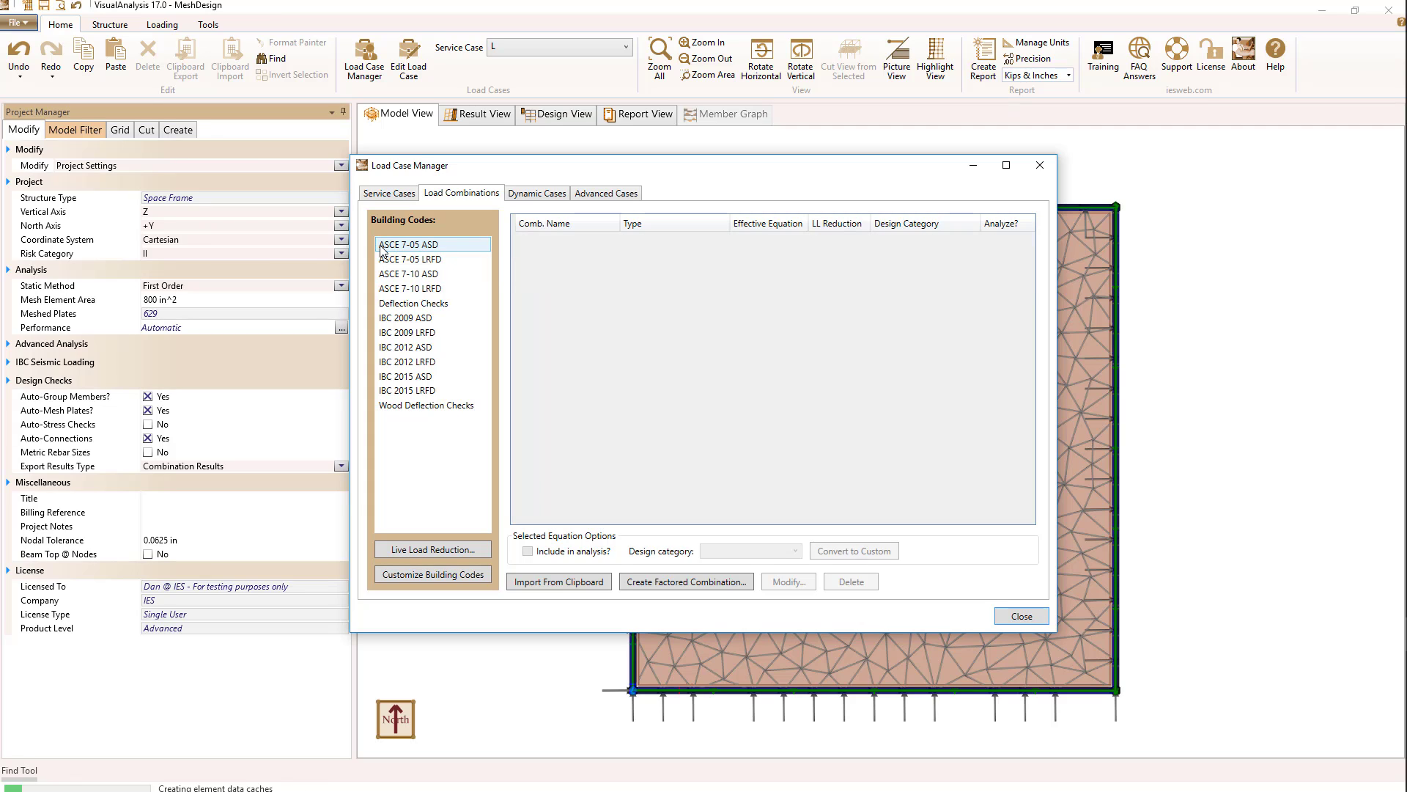
pyautogui.click(397, 290)
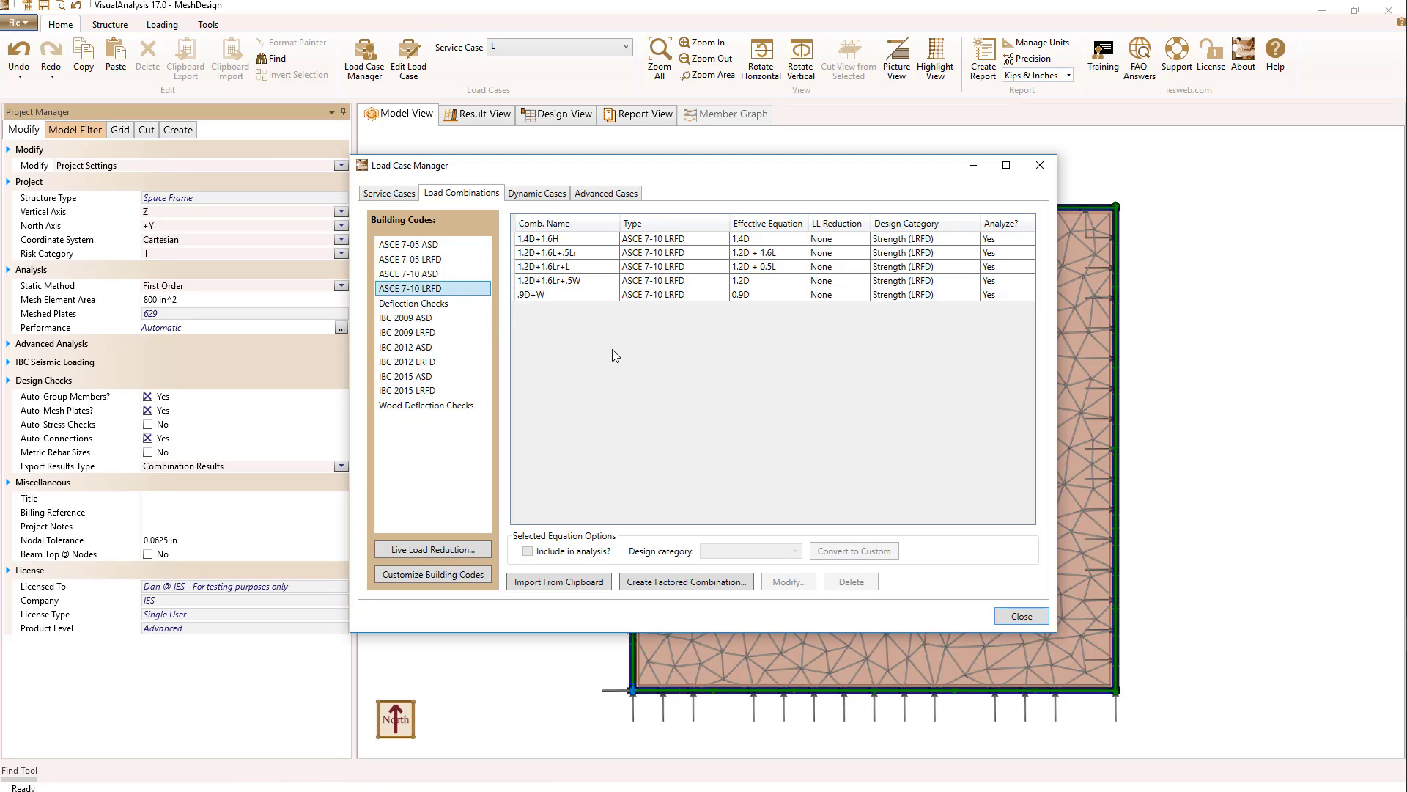
pyautogui.click(1019, 617)
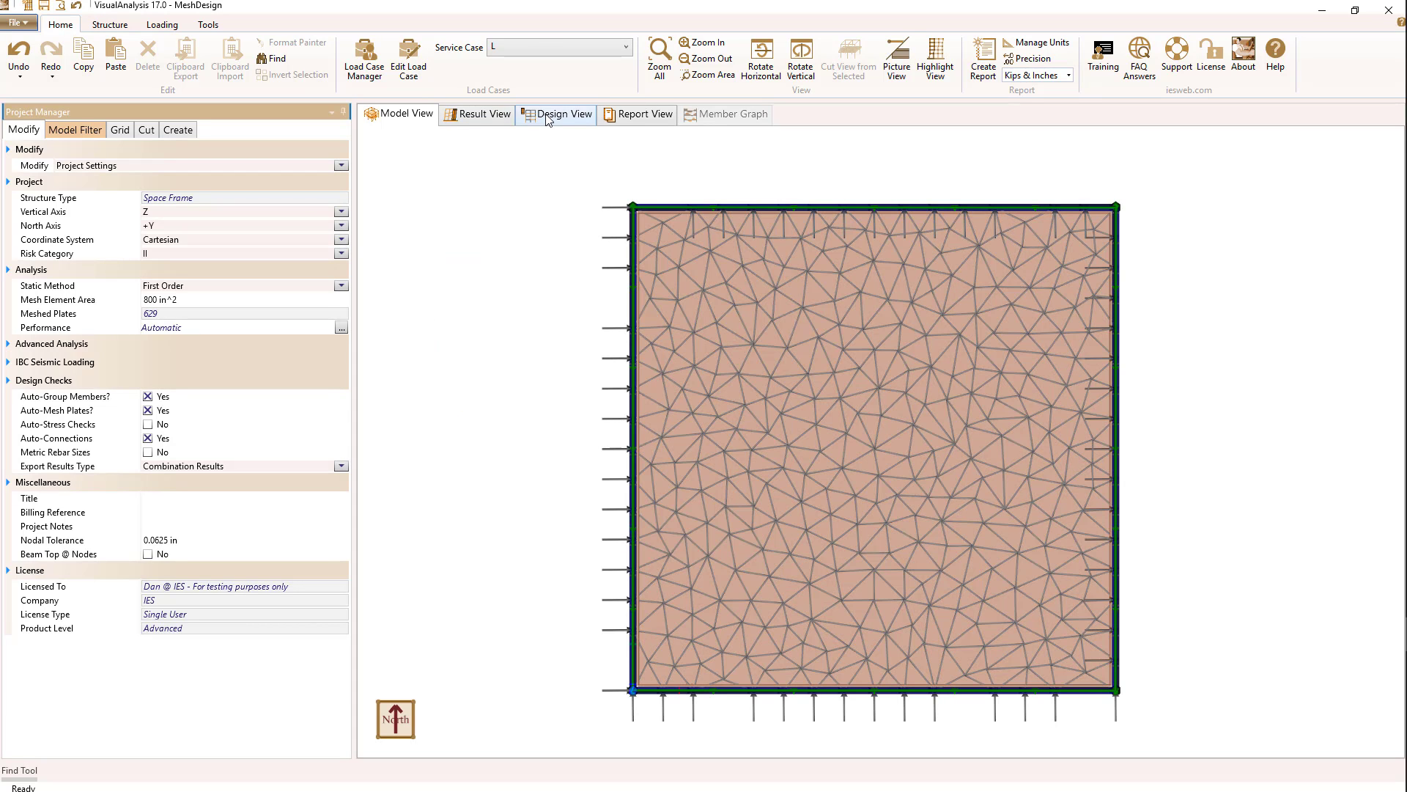
# Select the slab mesh in the Design View and review its minimum steel, maximum spacing and x-bar direction options.
pyautogui.click(549, 116)
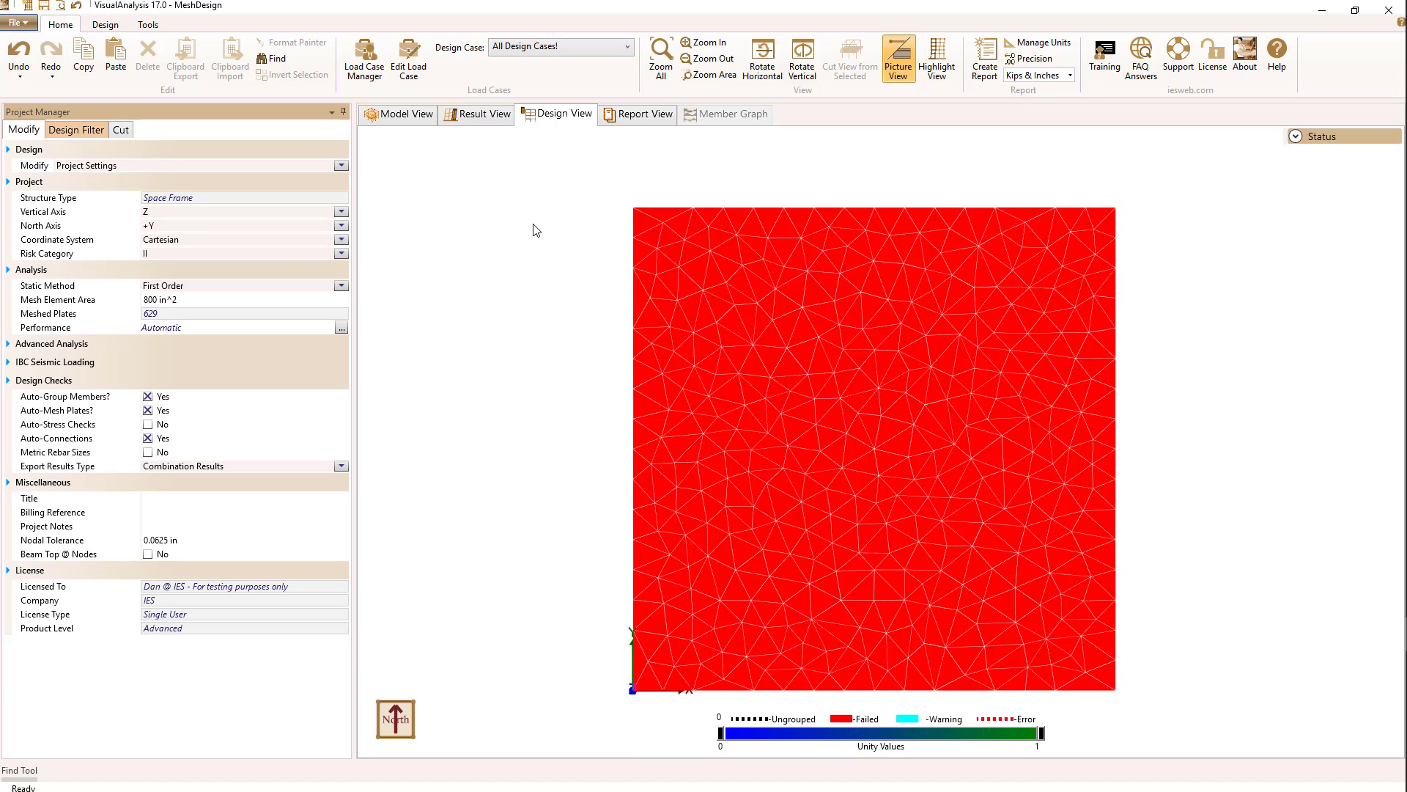
pyautogui.moveTo(649, 244)
pyautogui.click(651, 239)
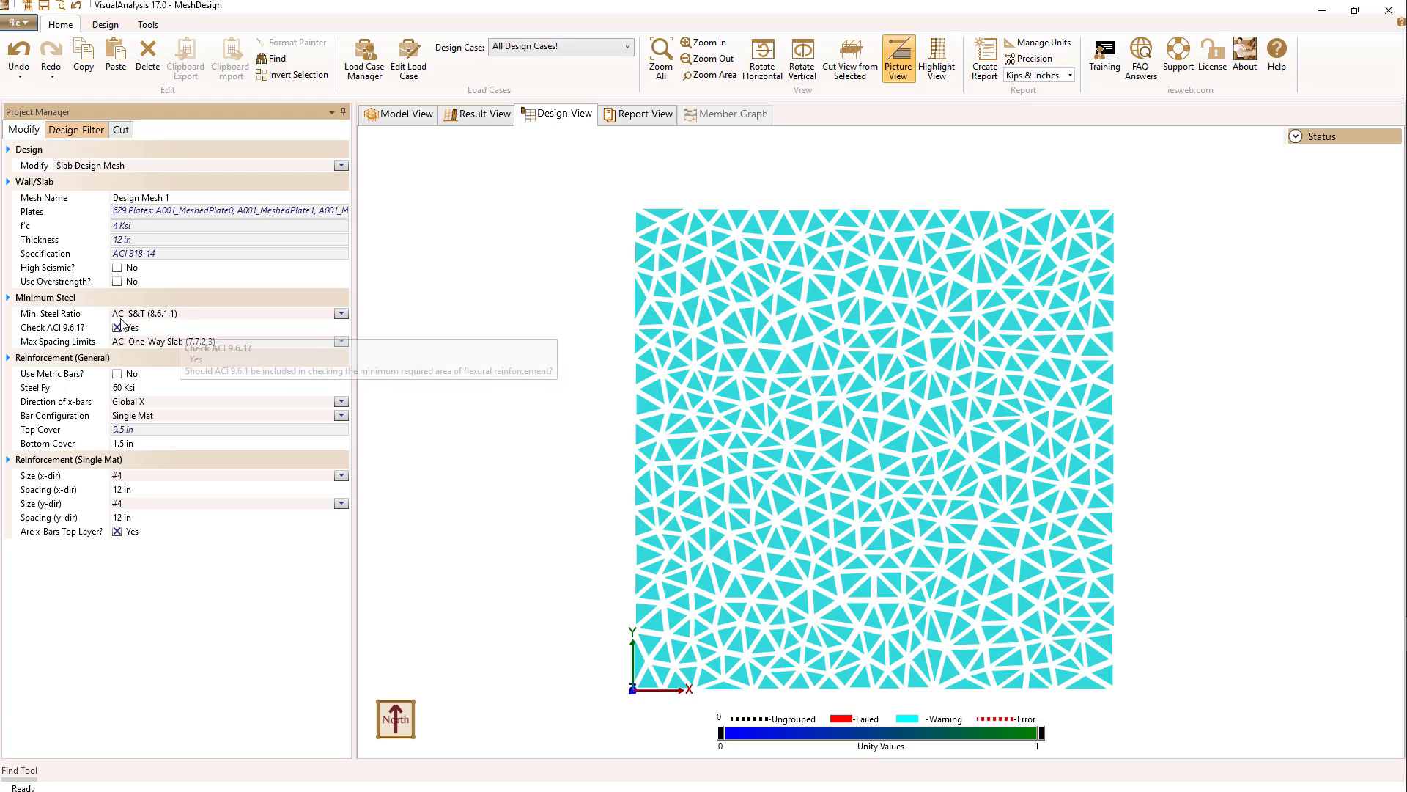
pyautogui.moveTo(216, 320)
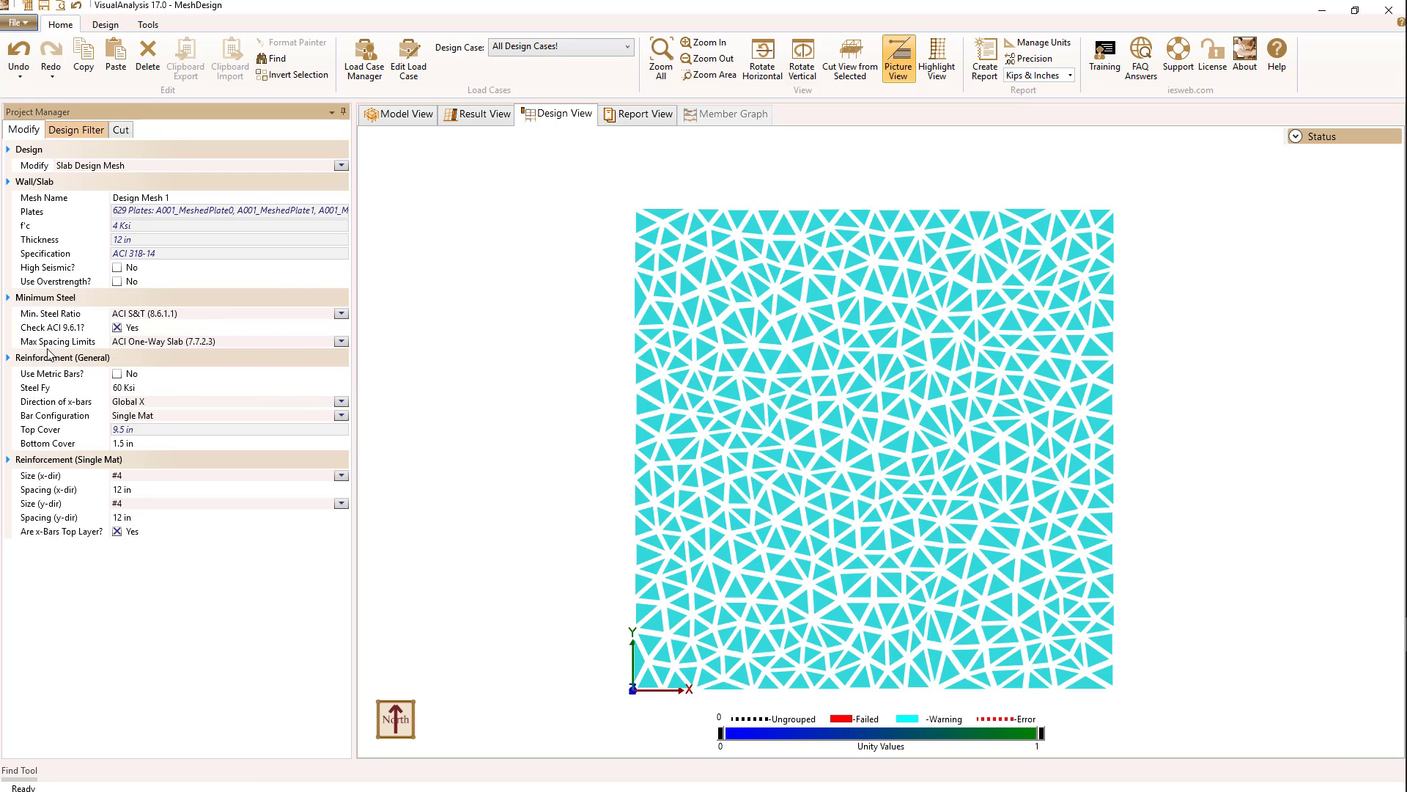
pyautogui.moveTo(137, 345)
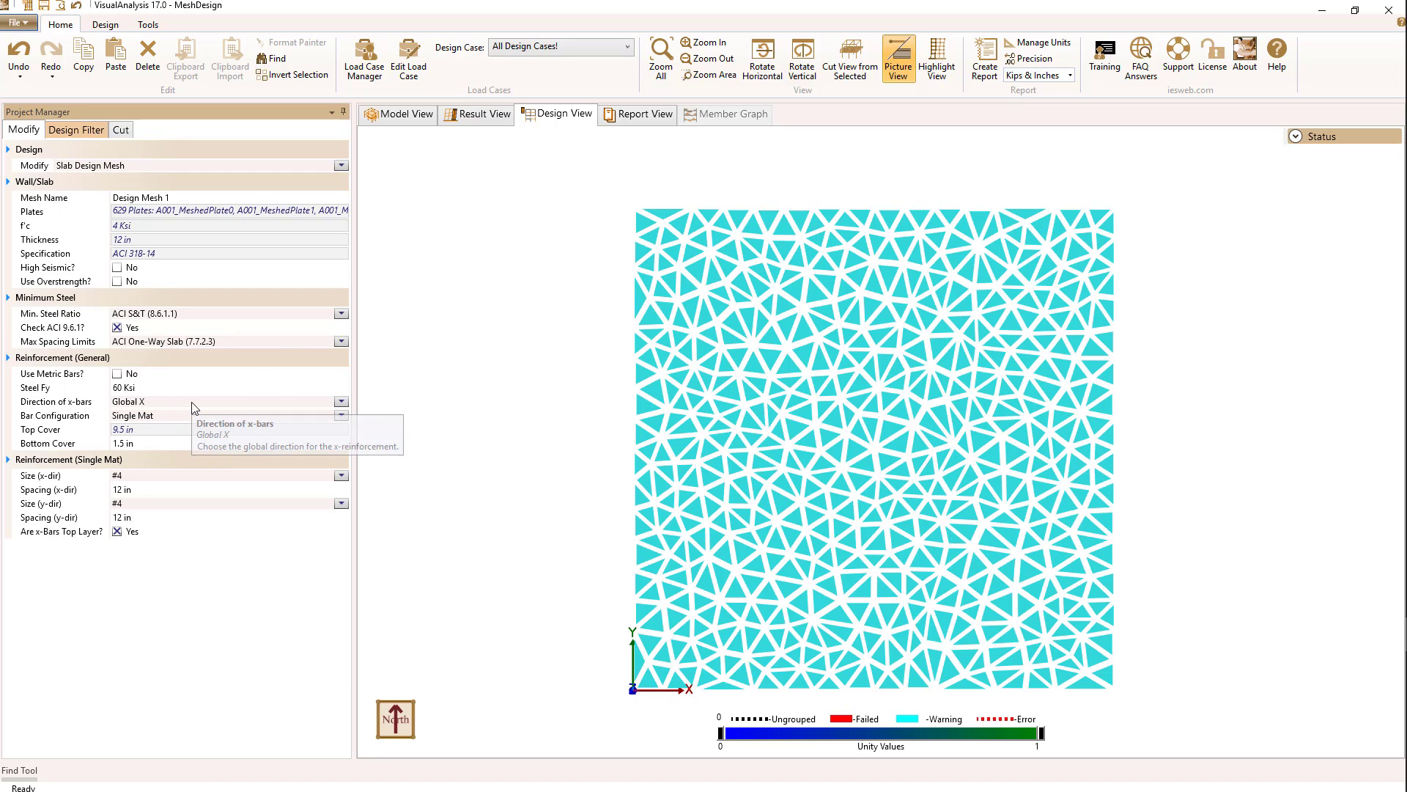
pyautogui.click(341, 401)
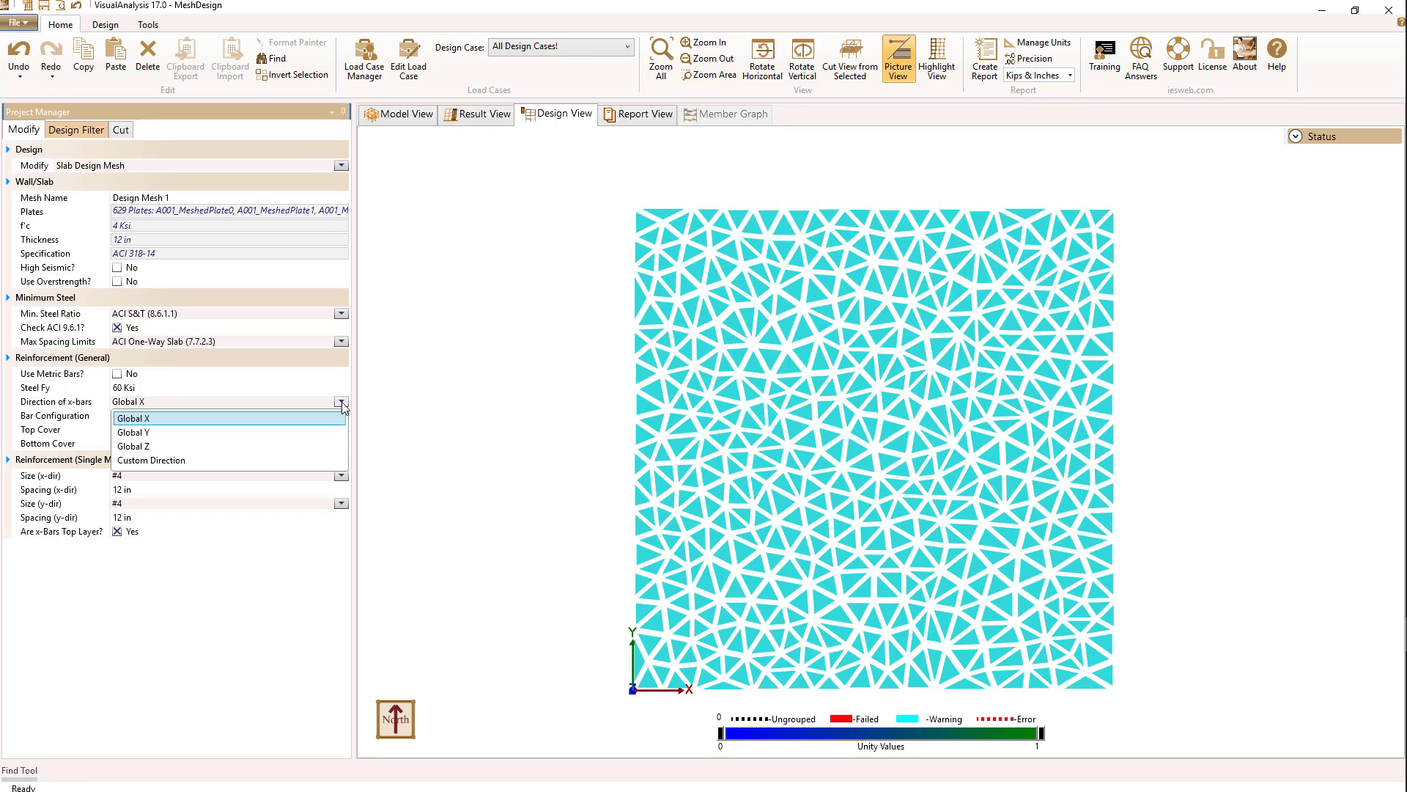
pyautogui.click(341, 402)
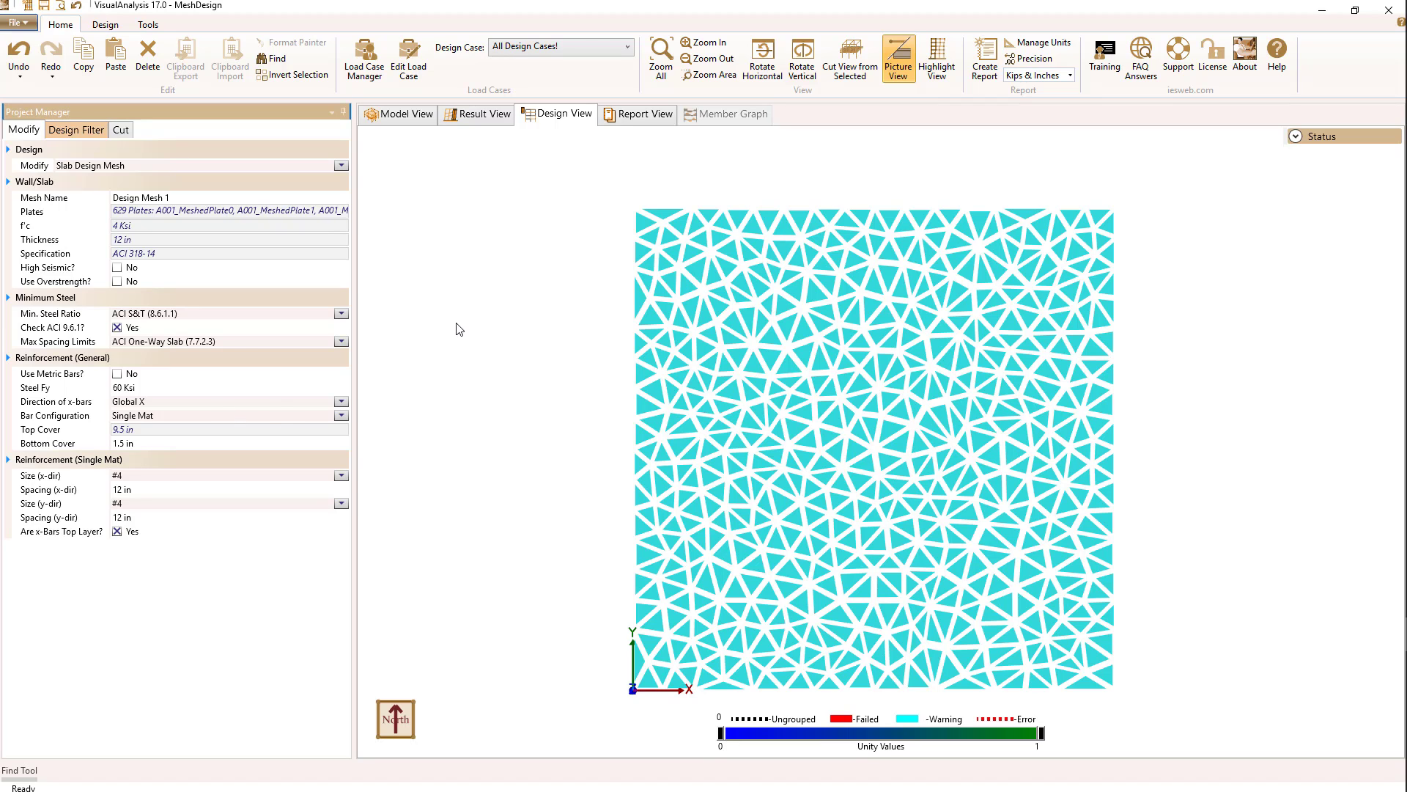
# Display the mesh local axes on the slab to check the bar directions, and hide them again.
pyautogui.click(75, 129)
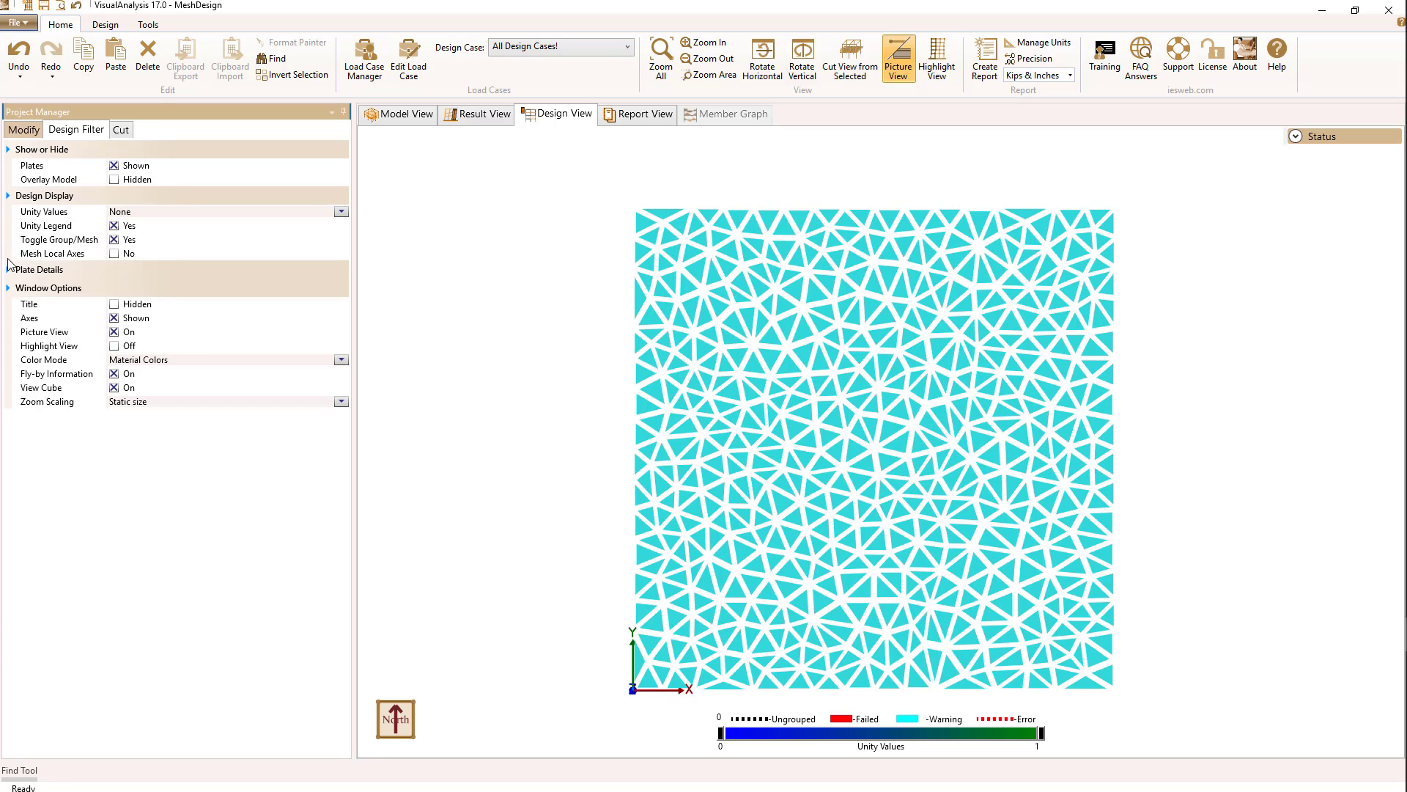
pyautogui.click(119, 255)
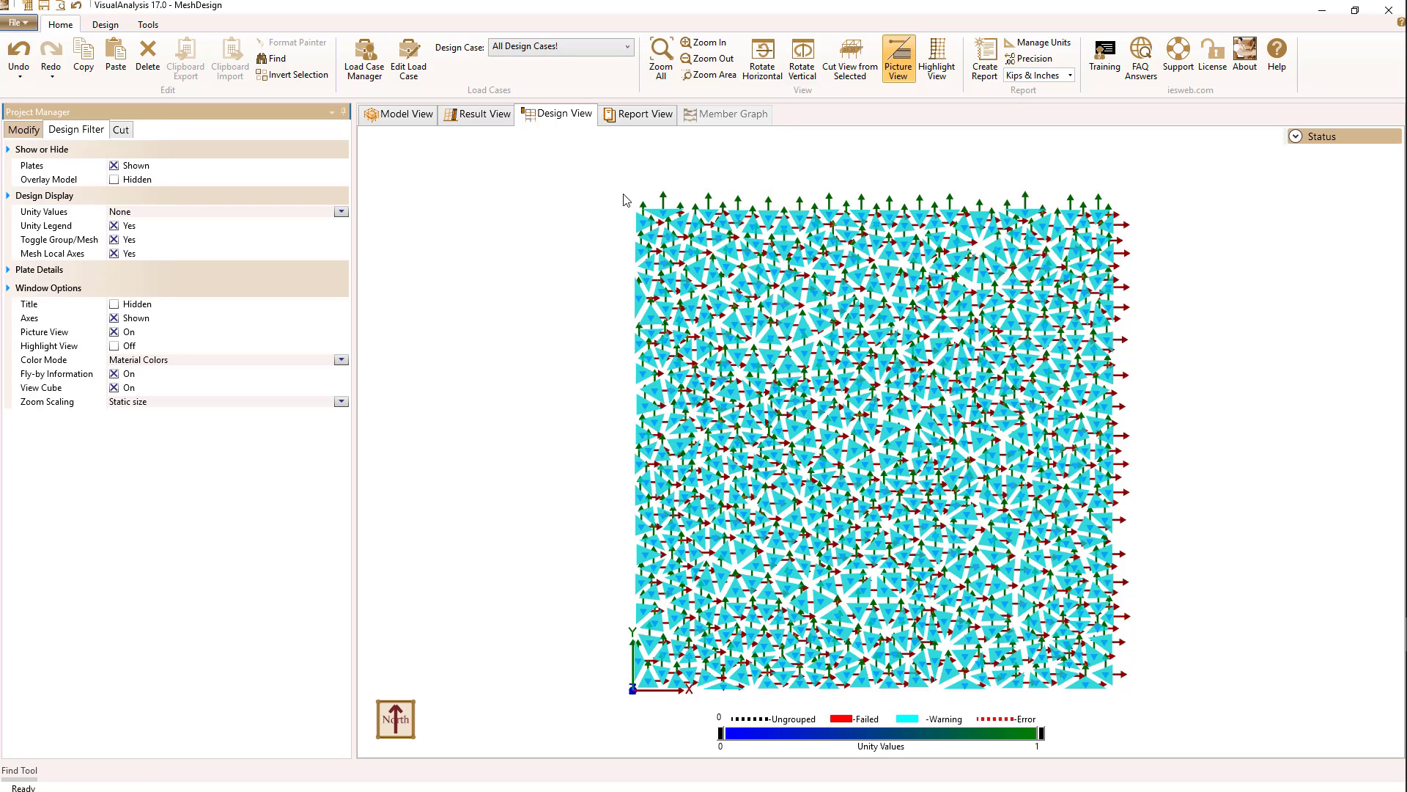
pyautogui.click(114, 254)
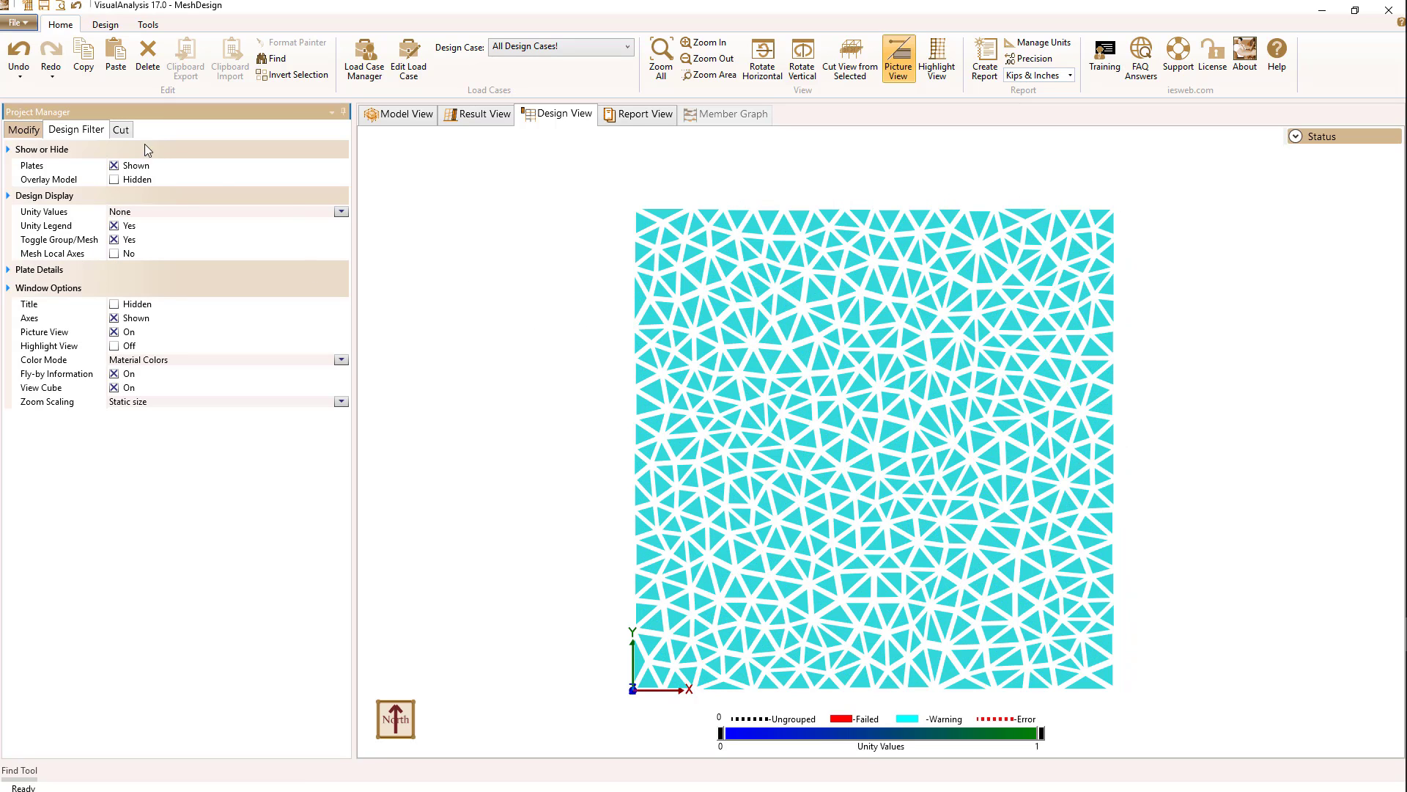
# Set the slab design mesh's bar configuration to Double Mat.
pyautogui.click(24, 130)
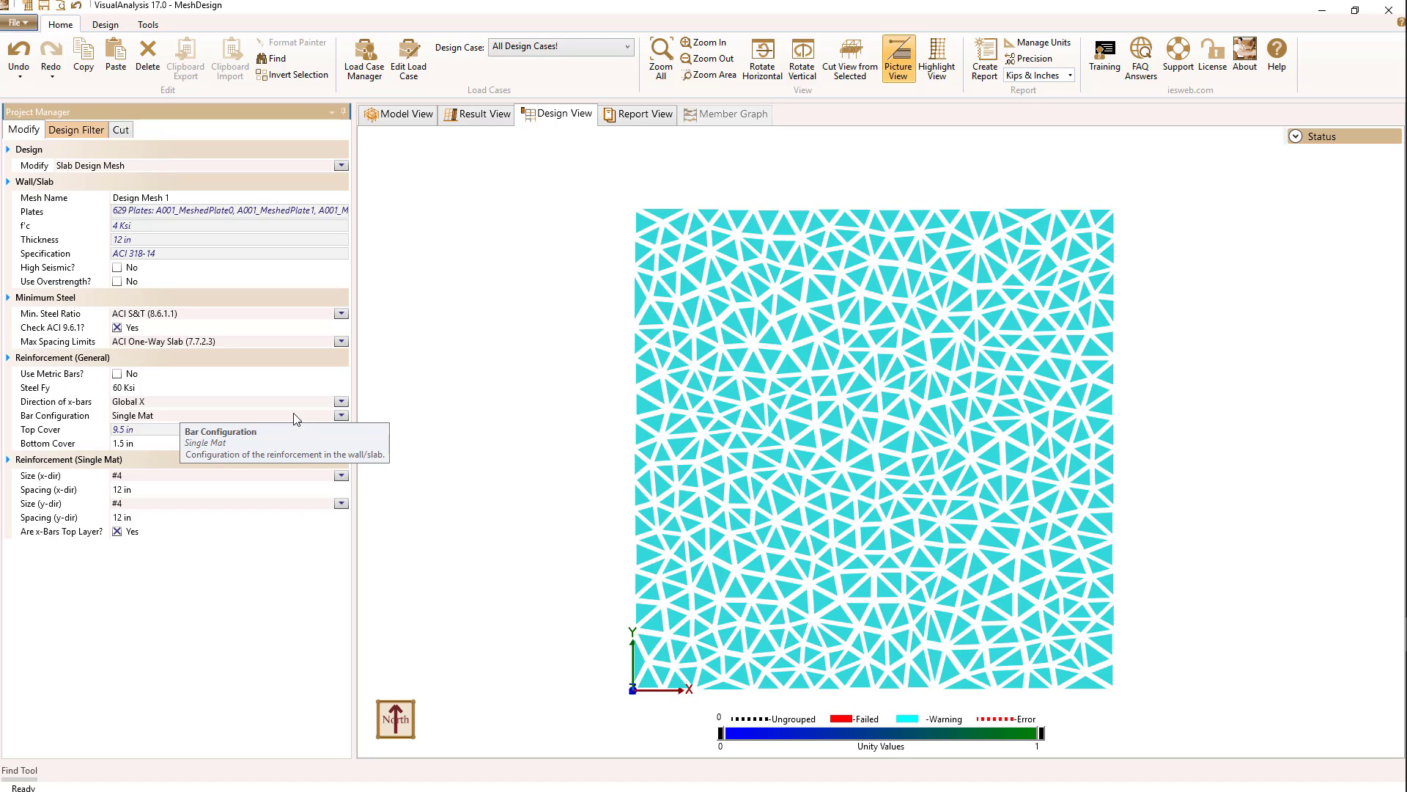
pyautogui.click(342, 416)
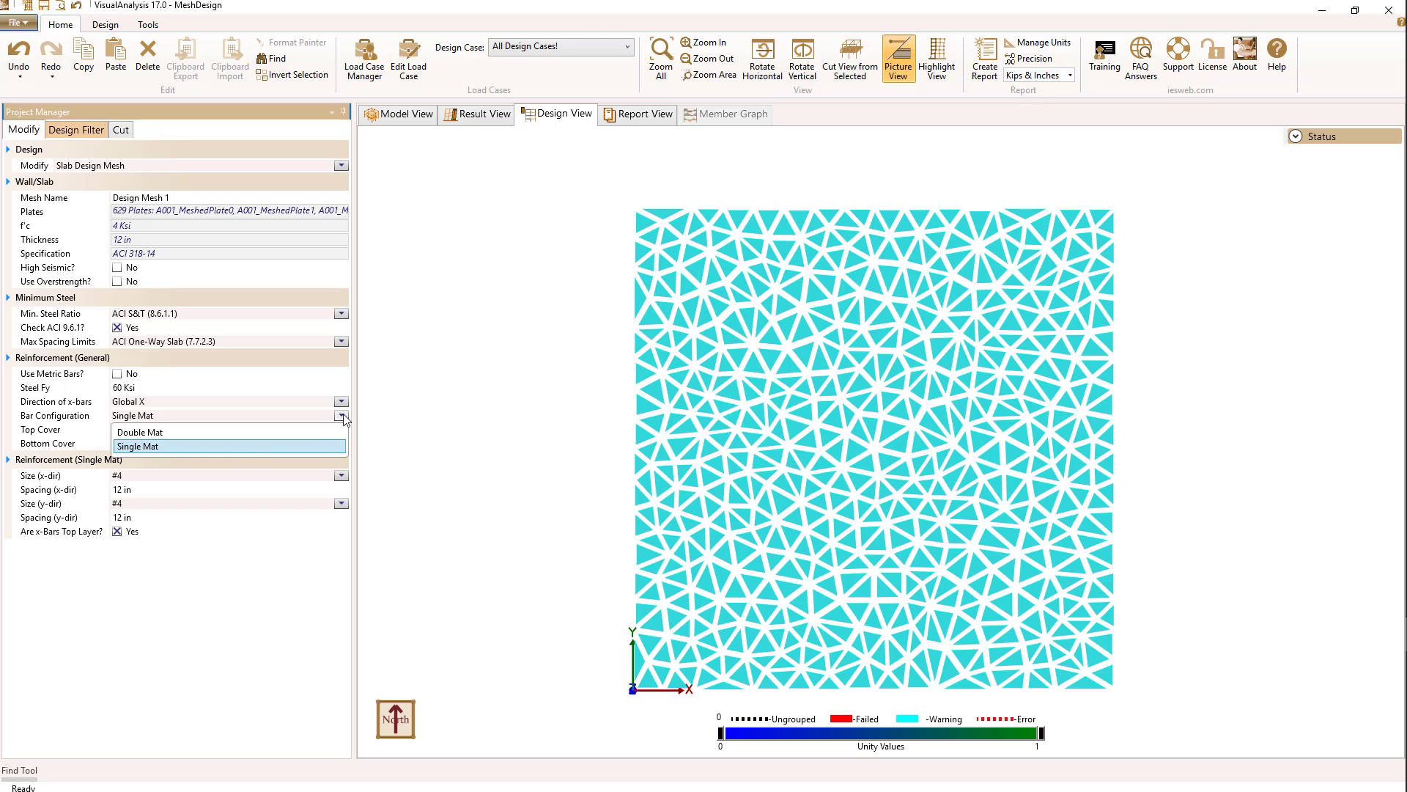
pyautogui.click(234, 433)
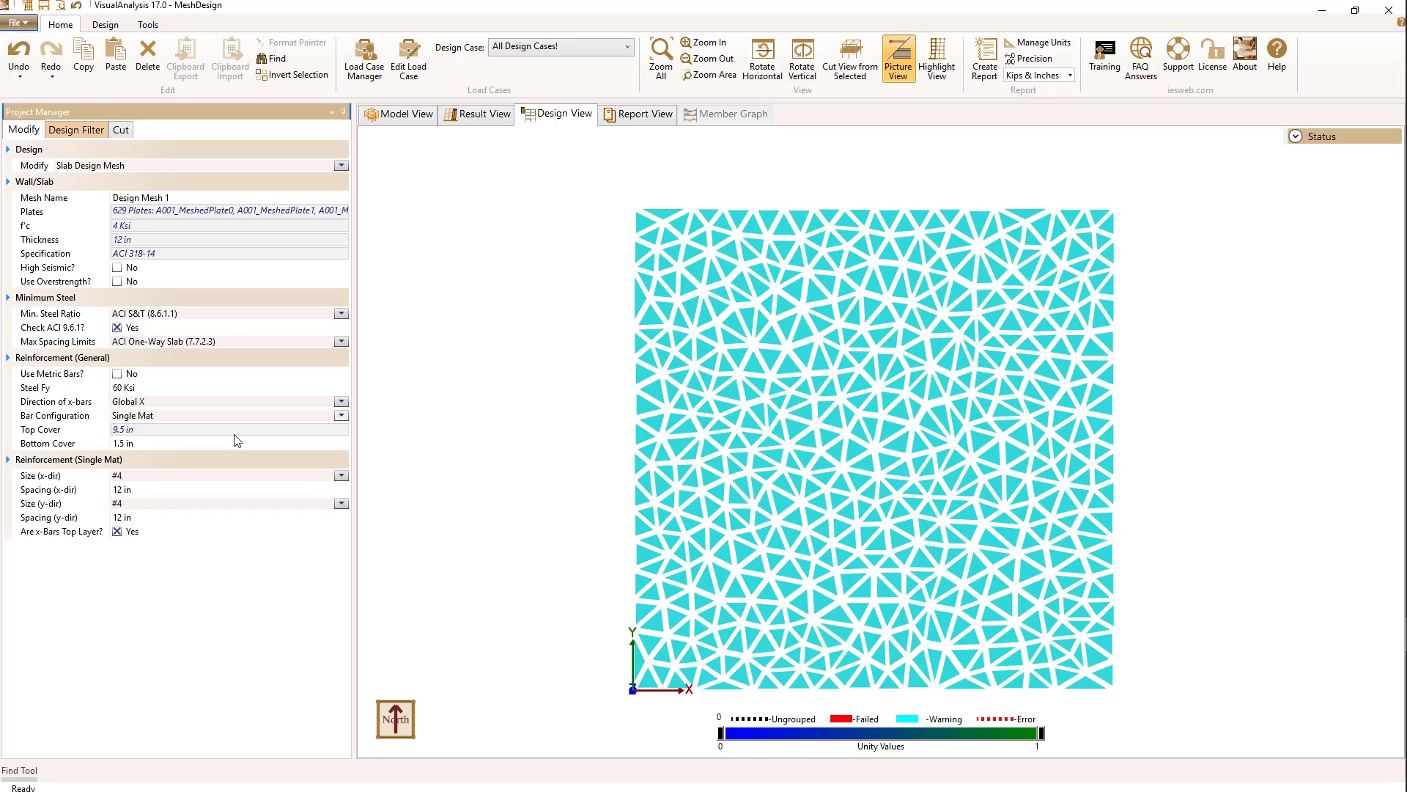
# Set the bottom cover of the slab's double-mat reinforcement to 1 in.
pyautogui.click(125, 443)
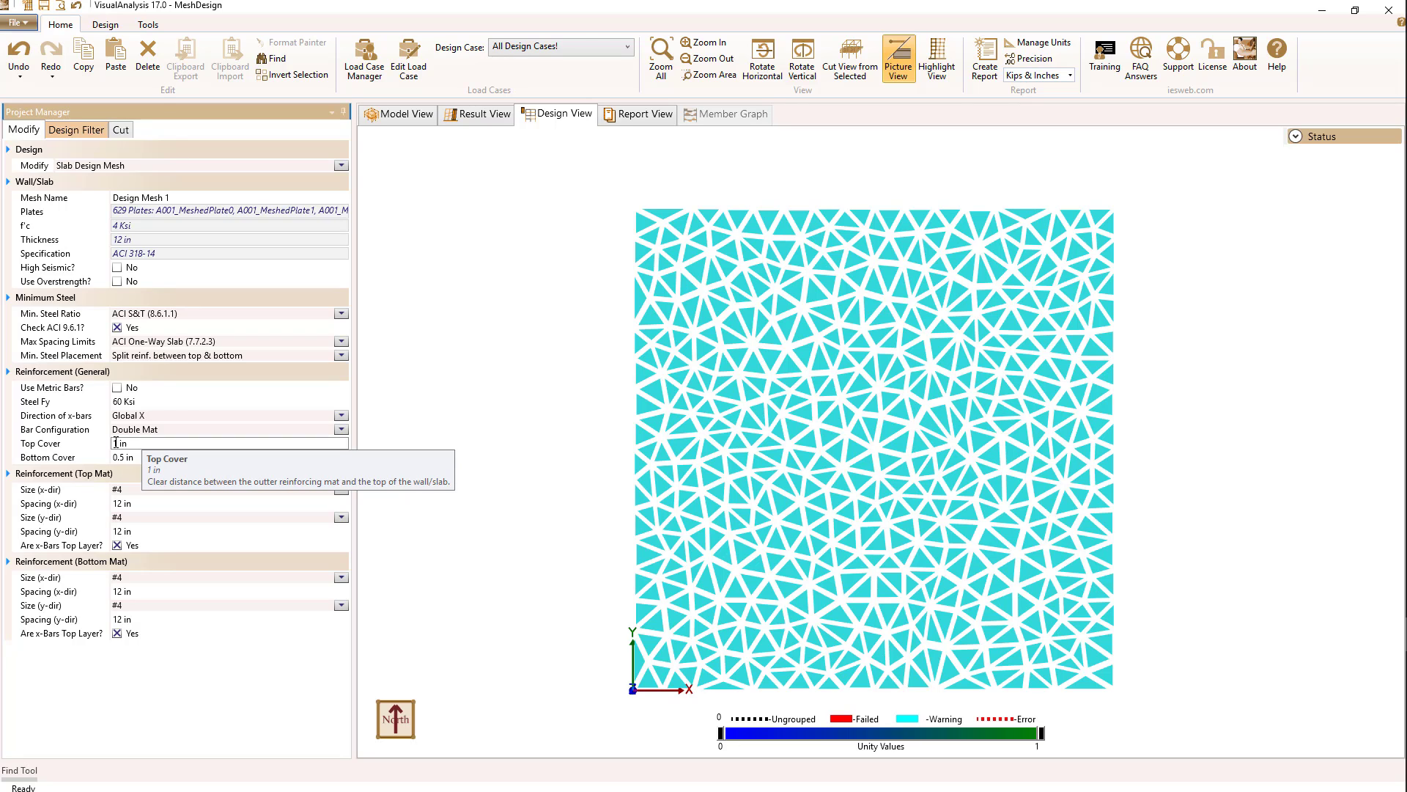
pyautogui.click(126, 457)
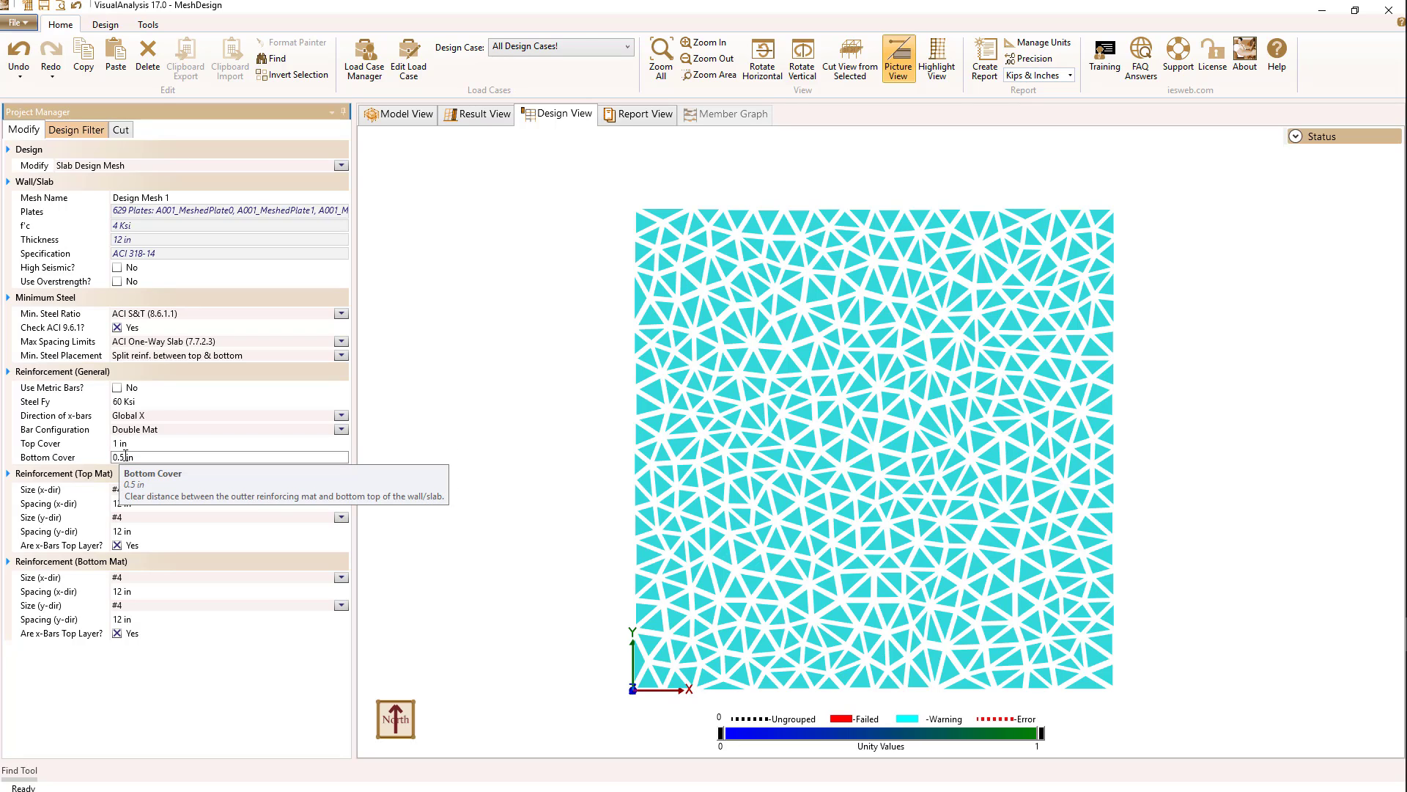
pyautogui.click(117, 443)
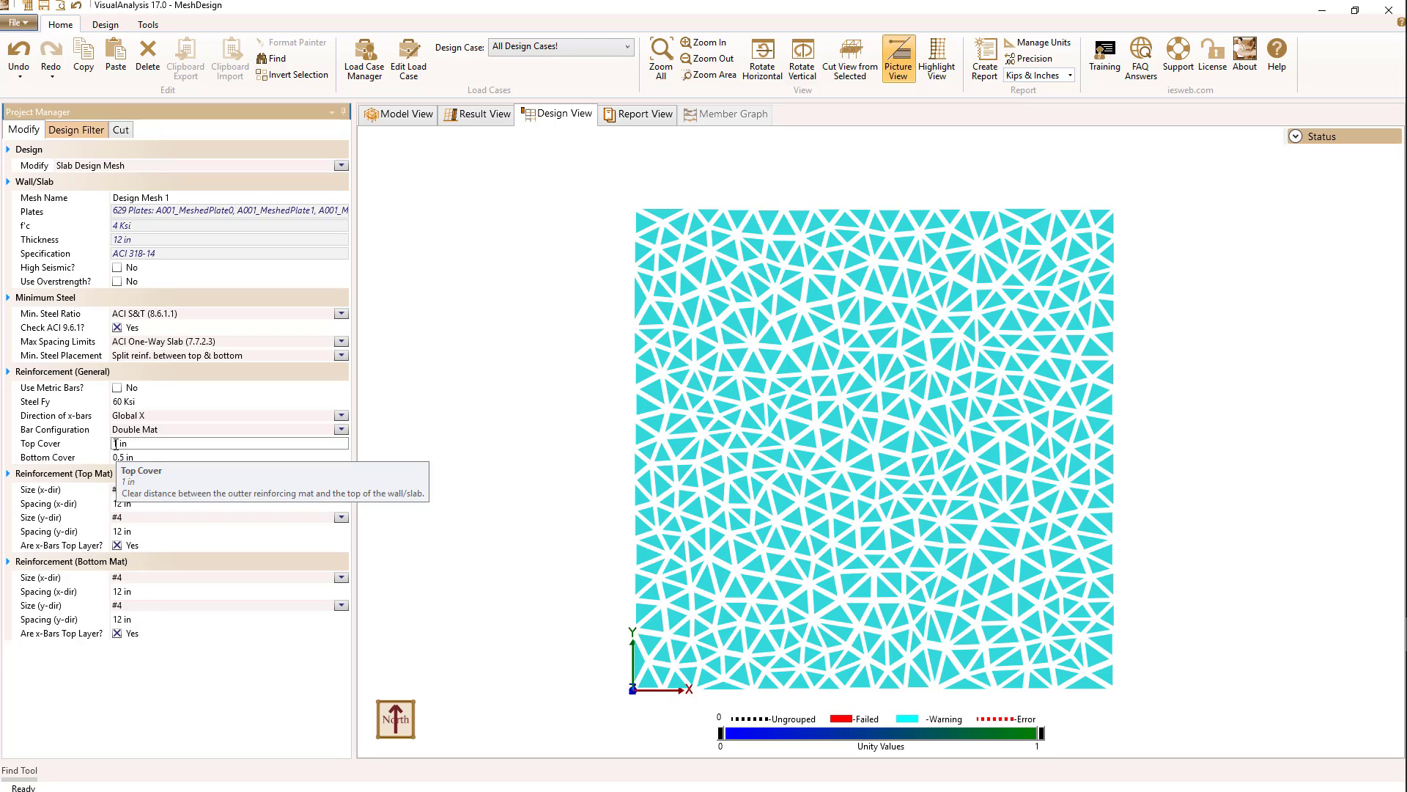
pyautogui.doubleClick(123, 458)
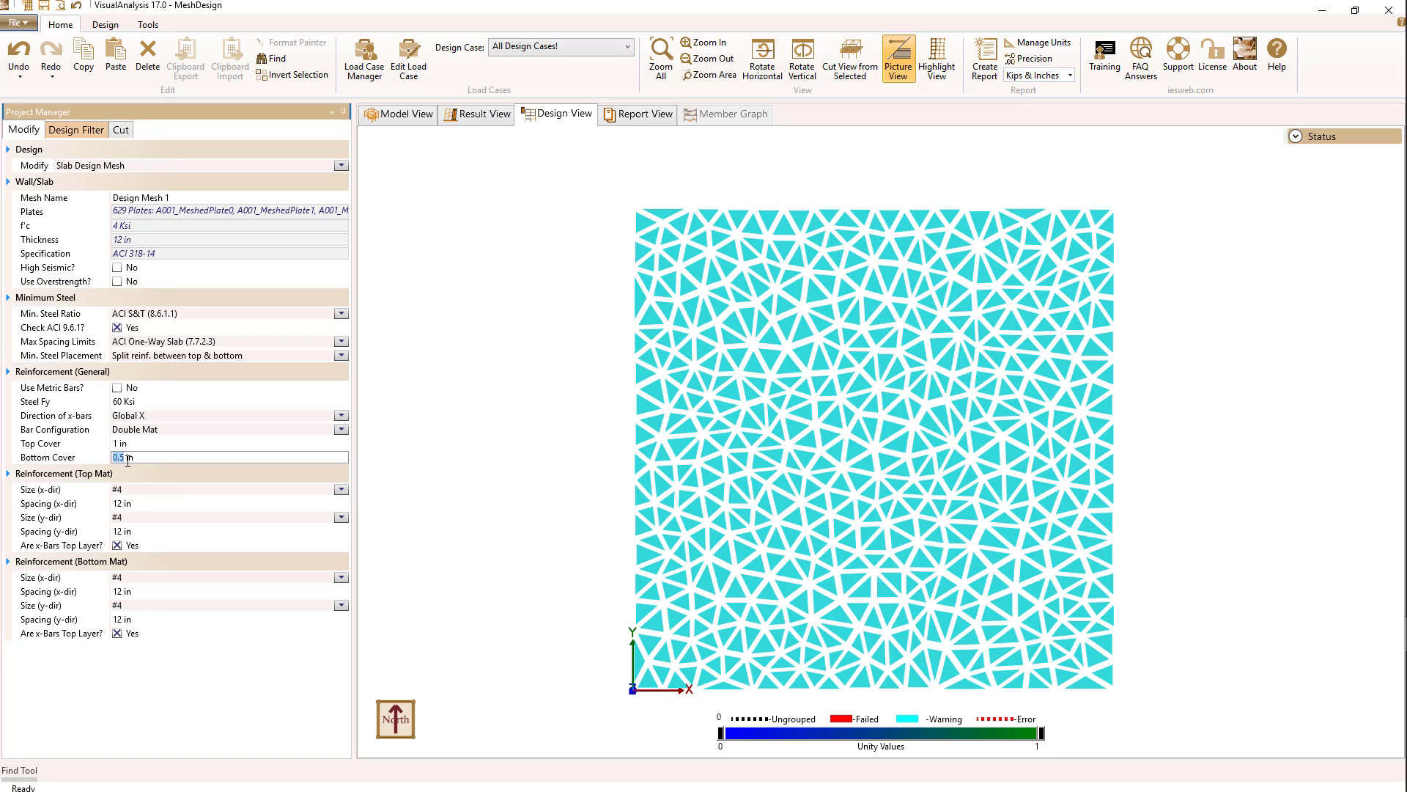
pyautogui.write('1')
pyautogui.click(161, 442)
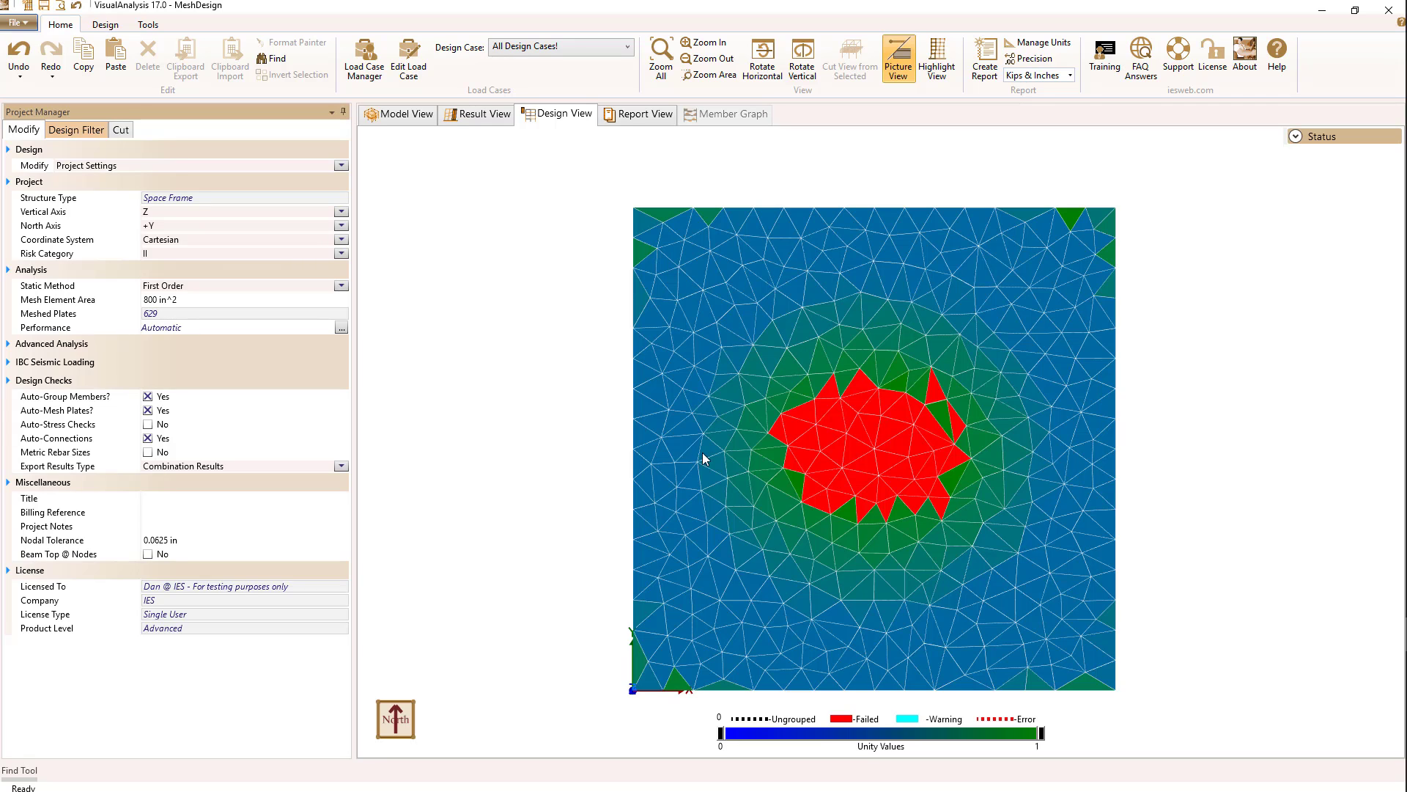
# Check a plate near the slab's centre and review the bar spacing settings of the top and bottom mats.
pyautogui.moveTo(839, 455)
pyautogui.click(658, 485)
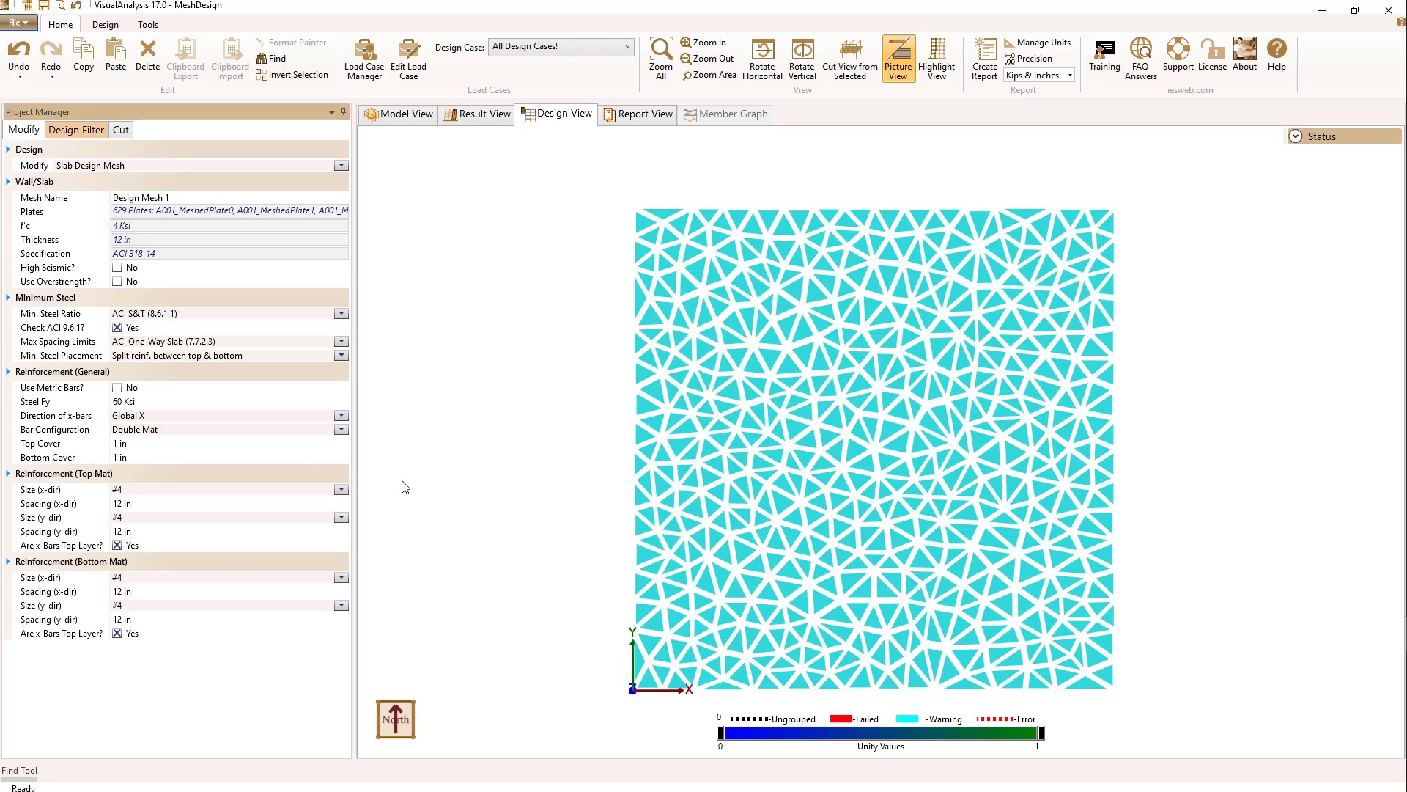
pyautogui.click(131, 503)
pyautogui.press('Return')
pyautogui.click(137, 591)
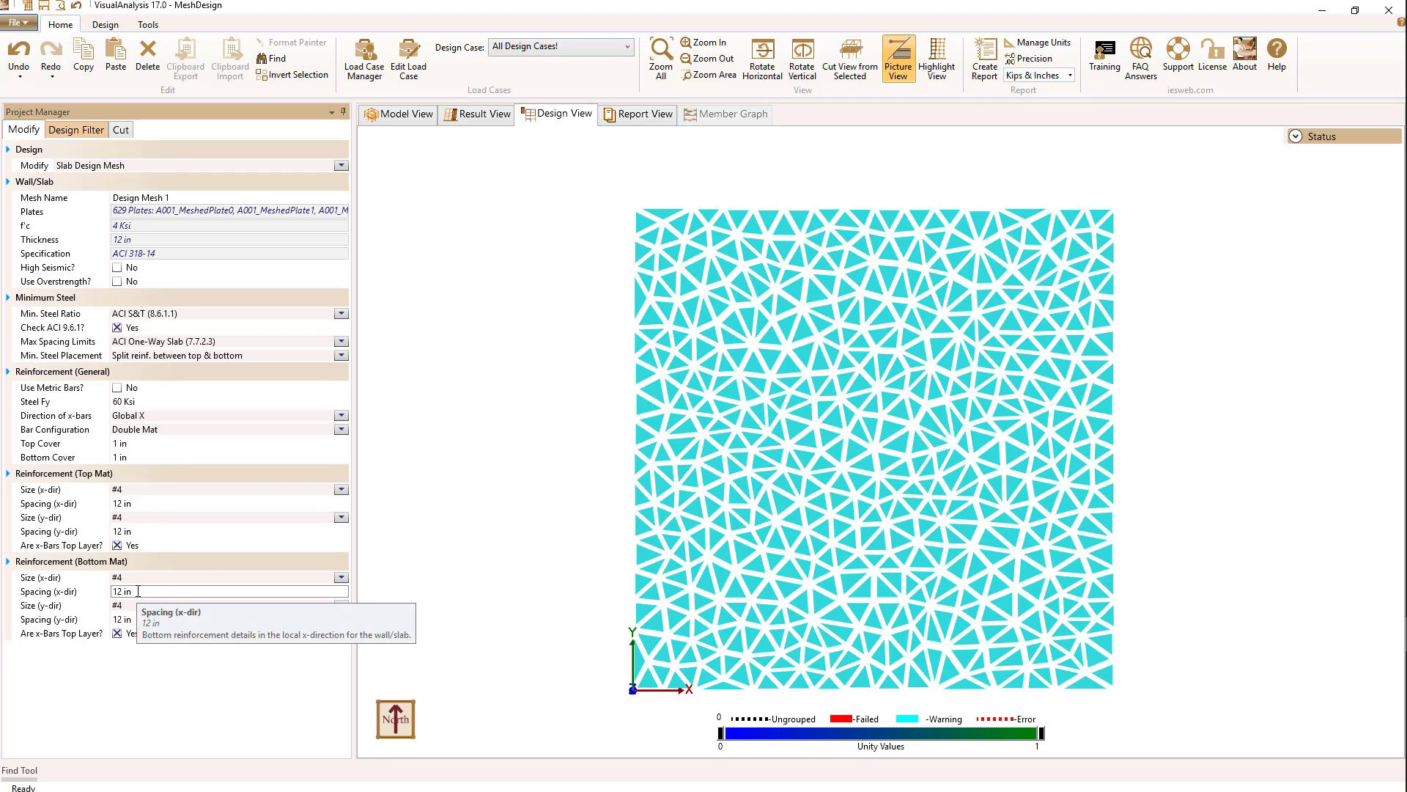
pyautogui.click(142, 696)
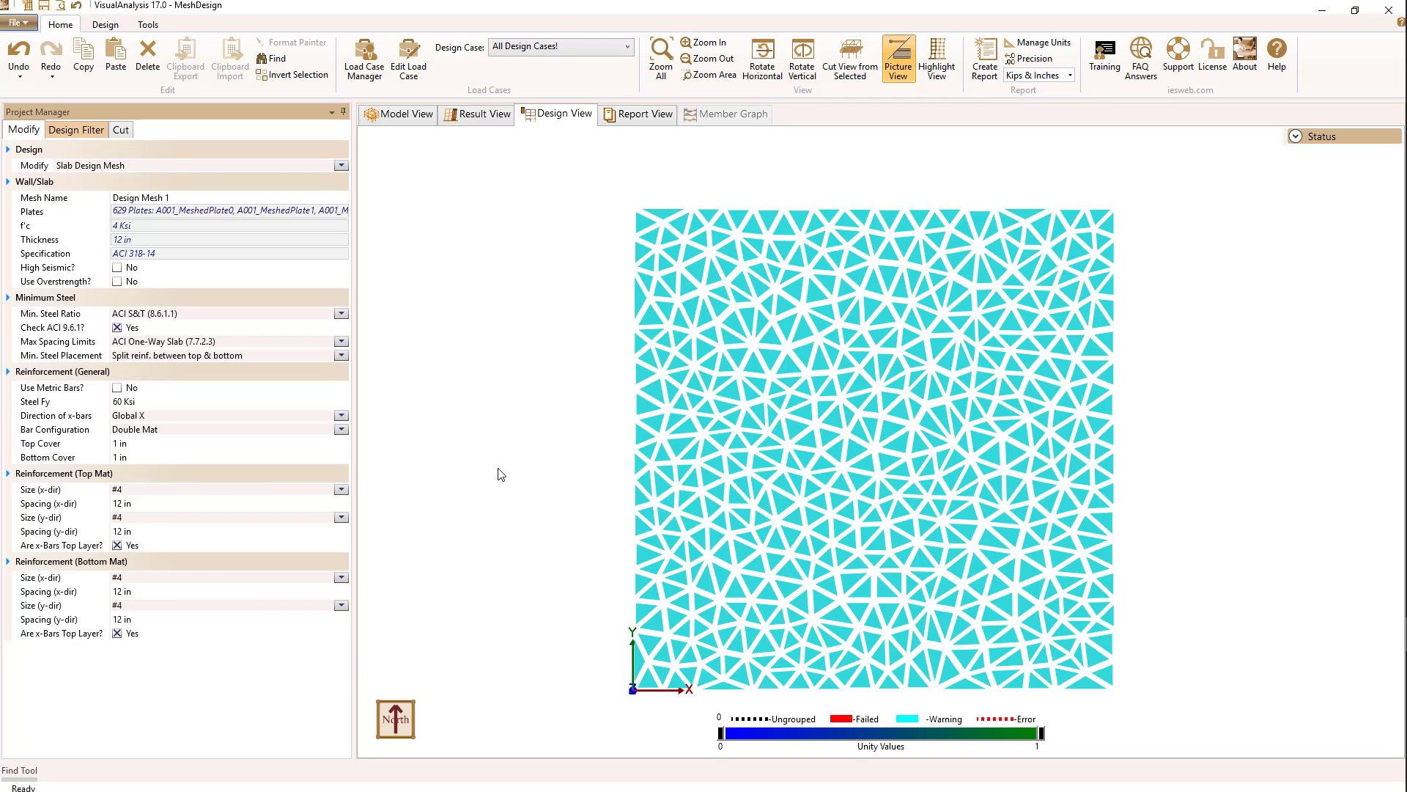
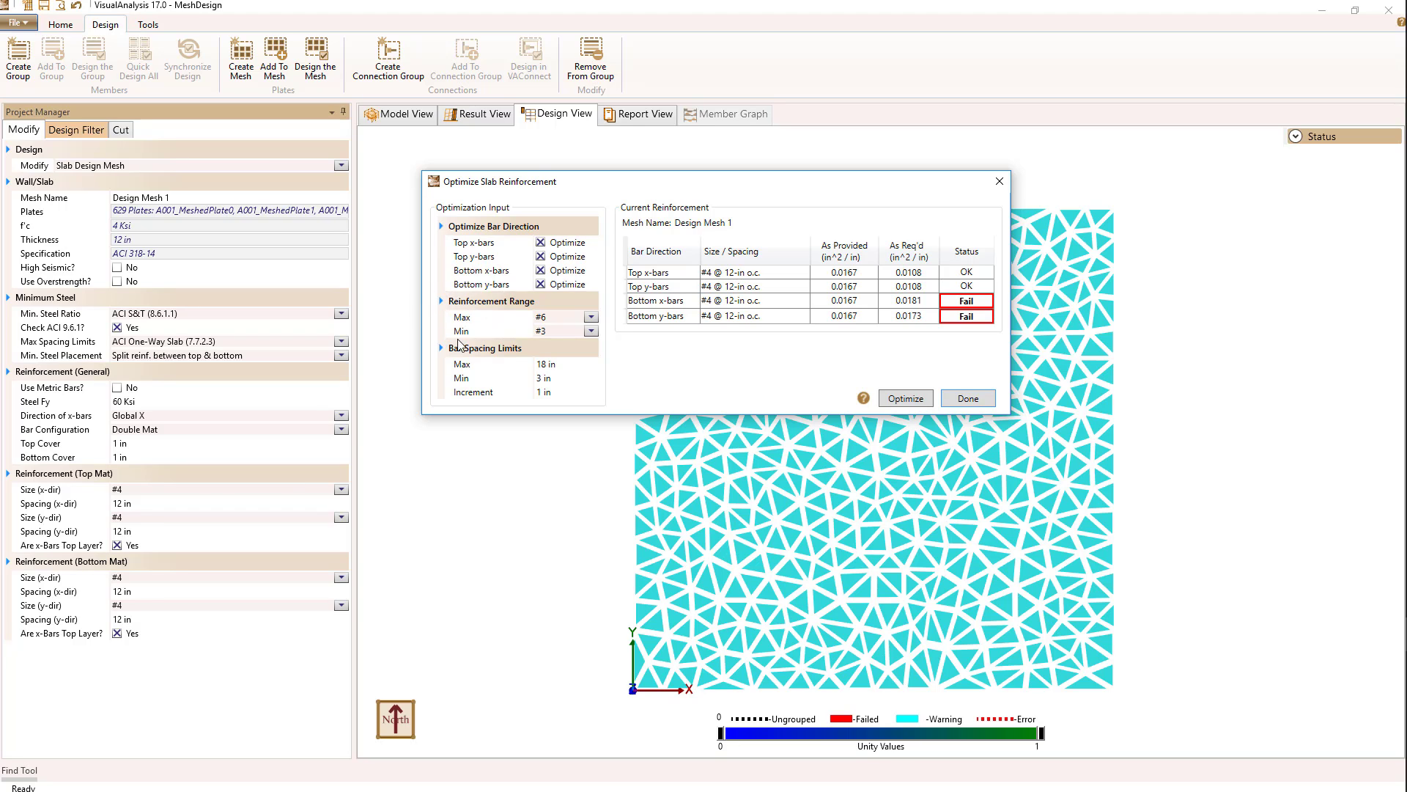
# Set the minimum bar size for the slab reinforcement optimization to #5 and review the bar spacing limits.
pyautogui.click(591, 330)
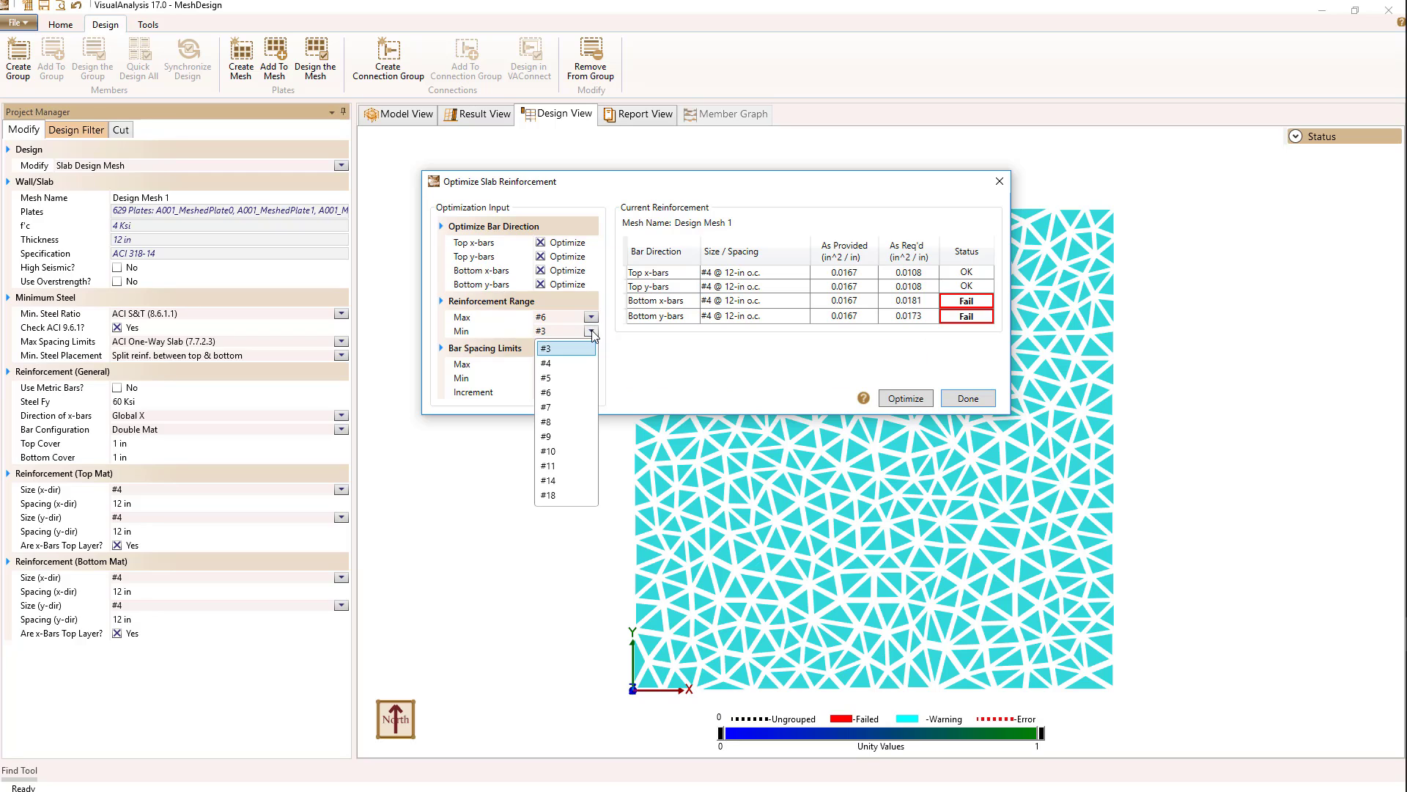
pyautogui.click(563, 377)
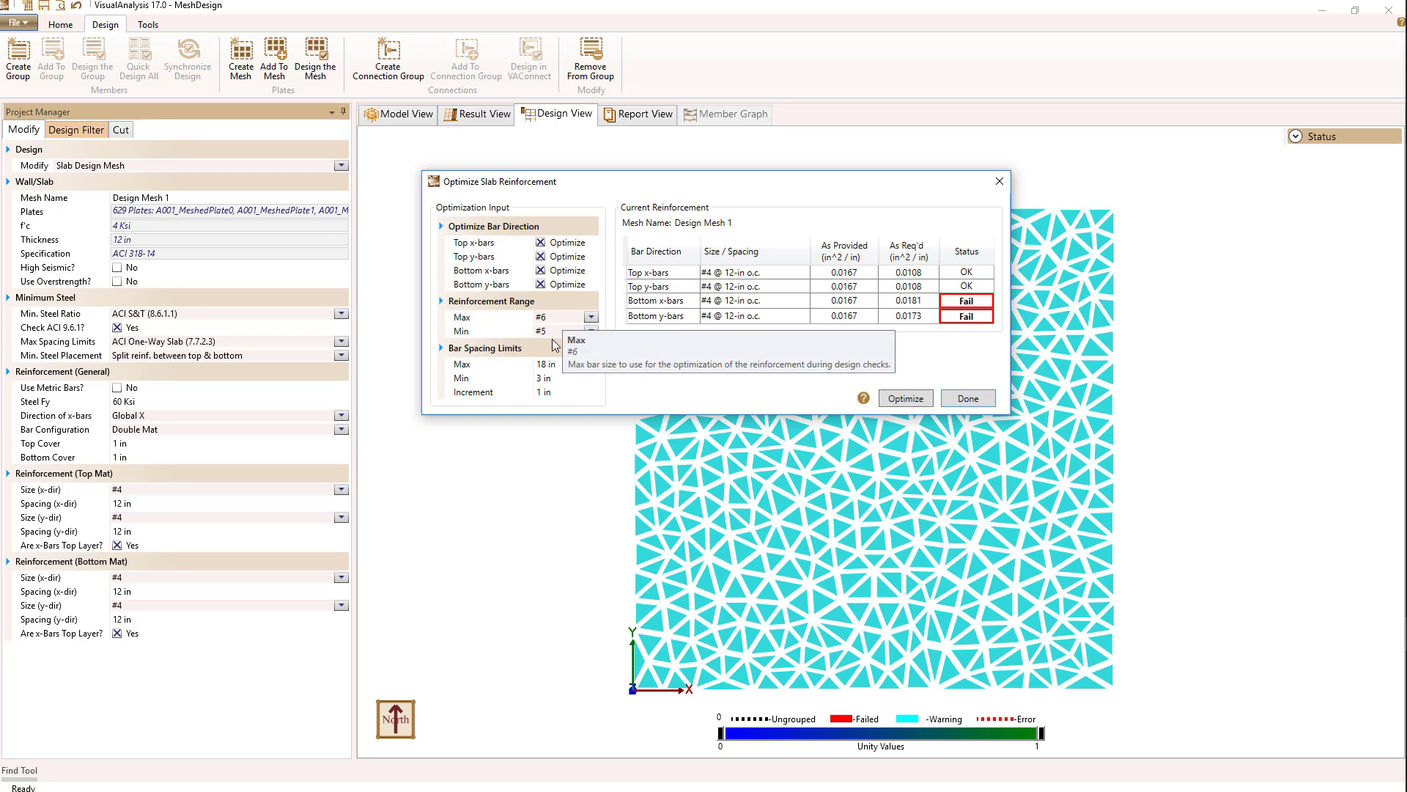
pyautogui.click(538, 380)
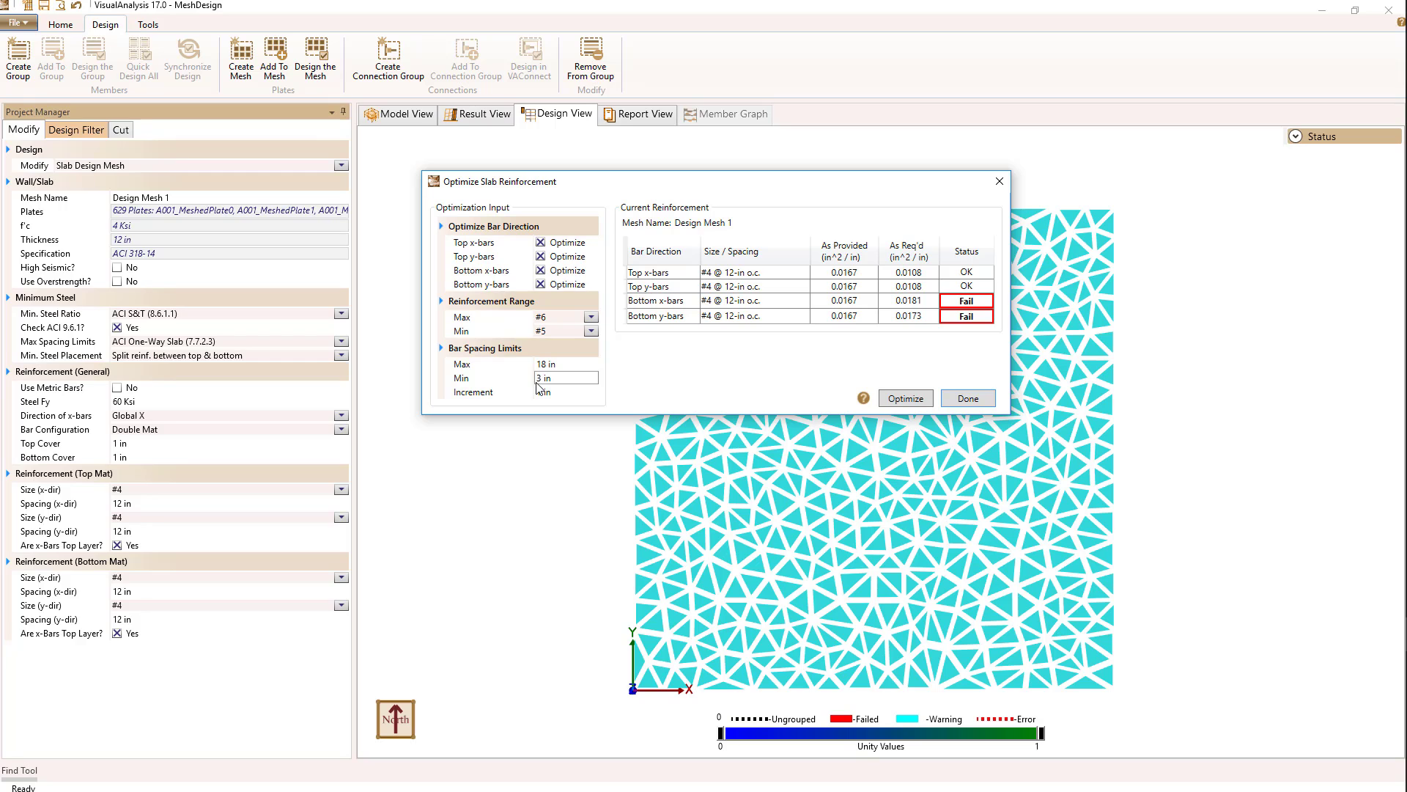
pyautogui.click(548, 365)
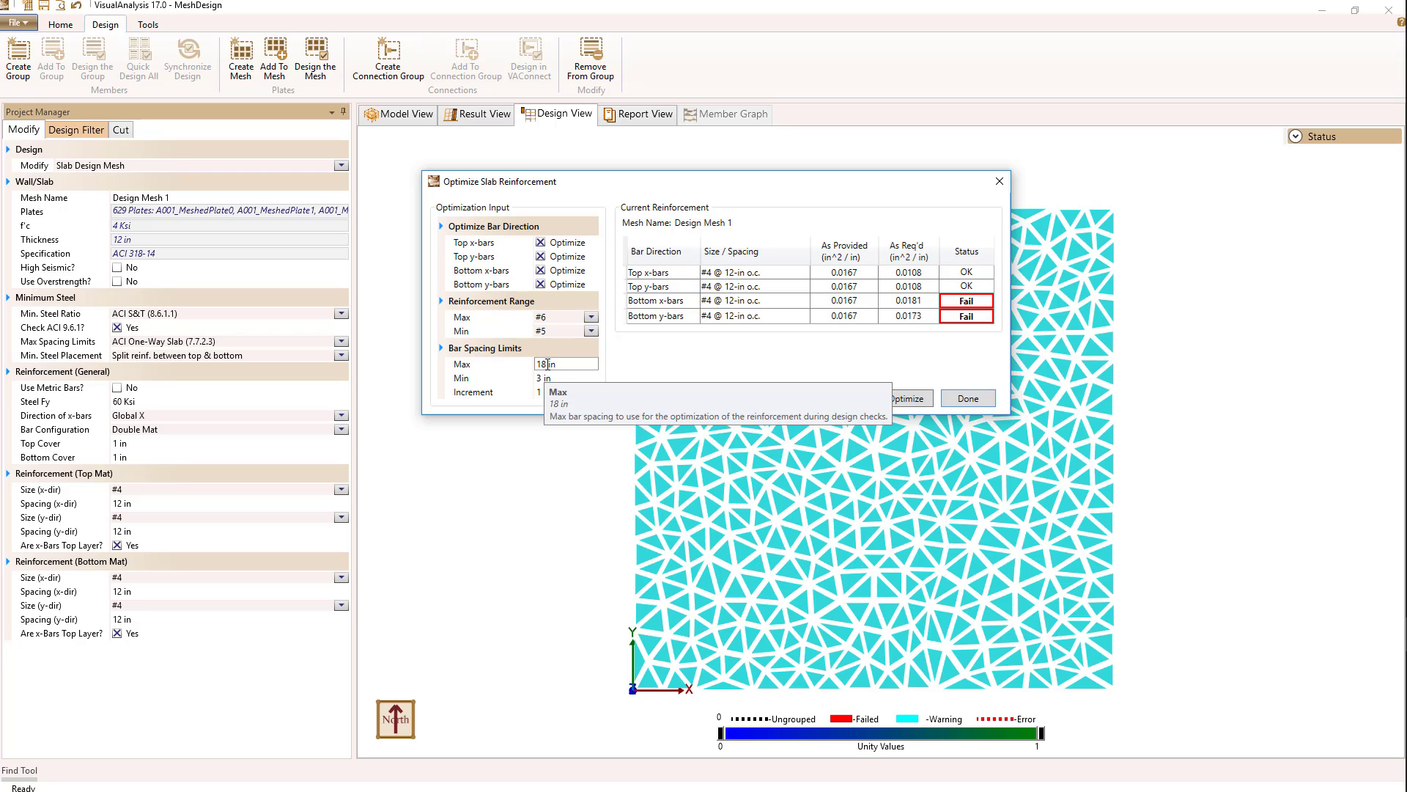
pyautogui.click(547, 378)
pyautogui.click(556, 391)
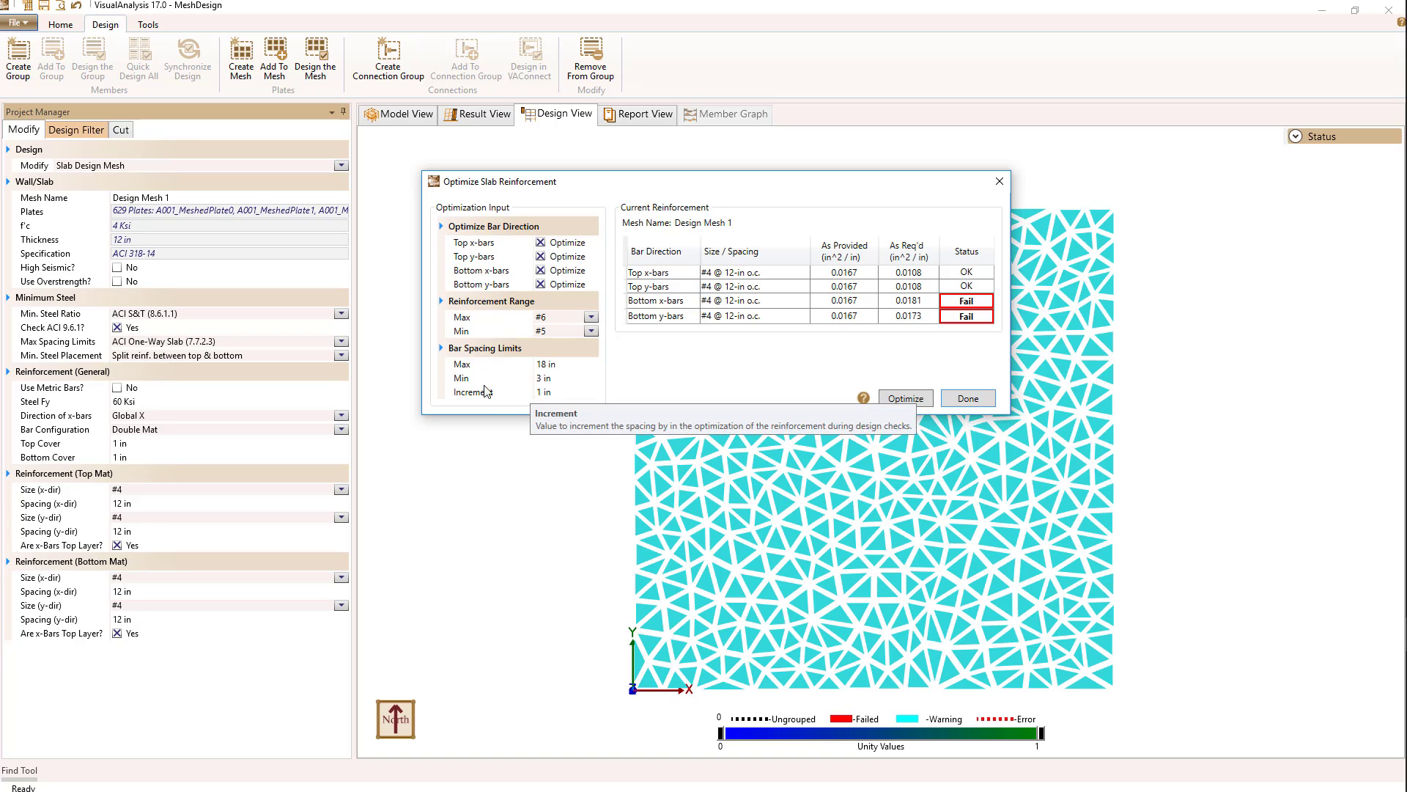
# Optimize the slab reinforcement in all four bar directions, review the bottom y-bars and apply the optimized bars to the design mesh.
pyautogui.click(898, 399)
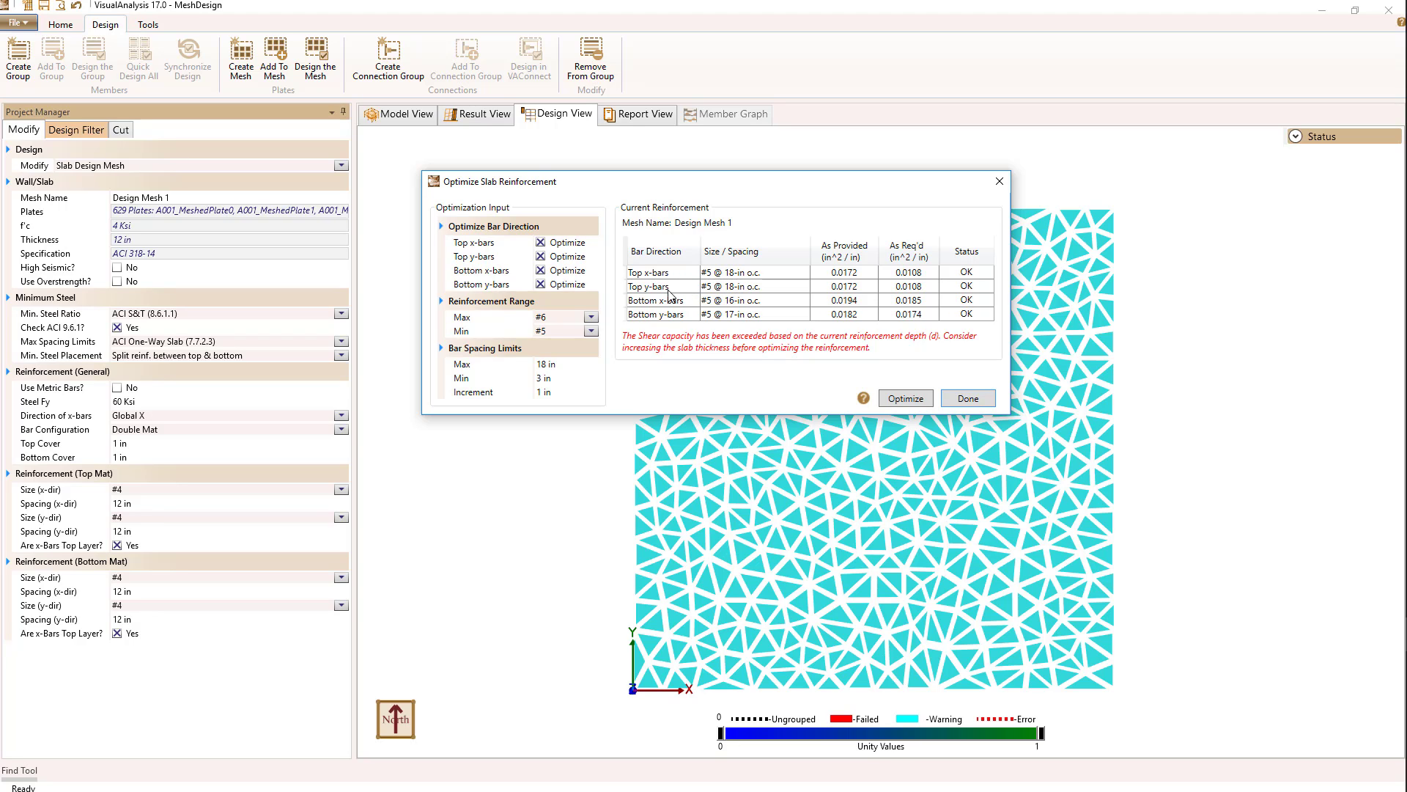
pyautogui.click(715, 315)
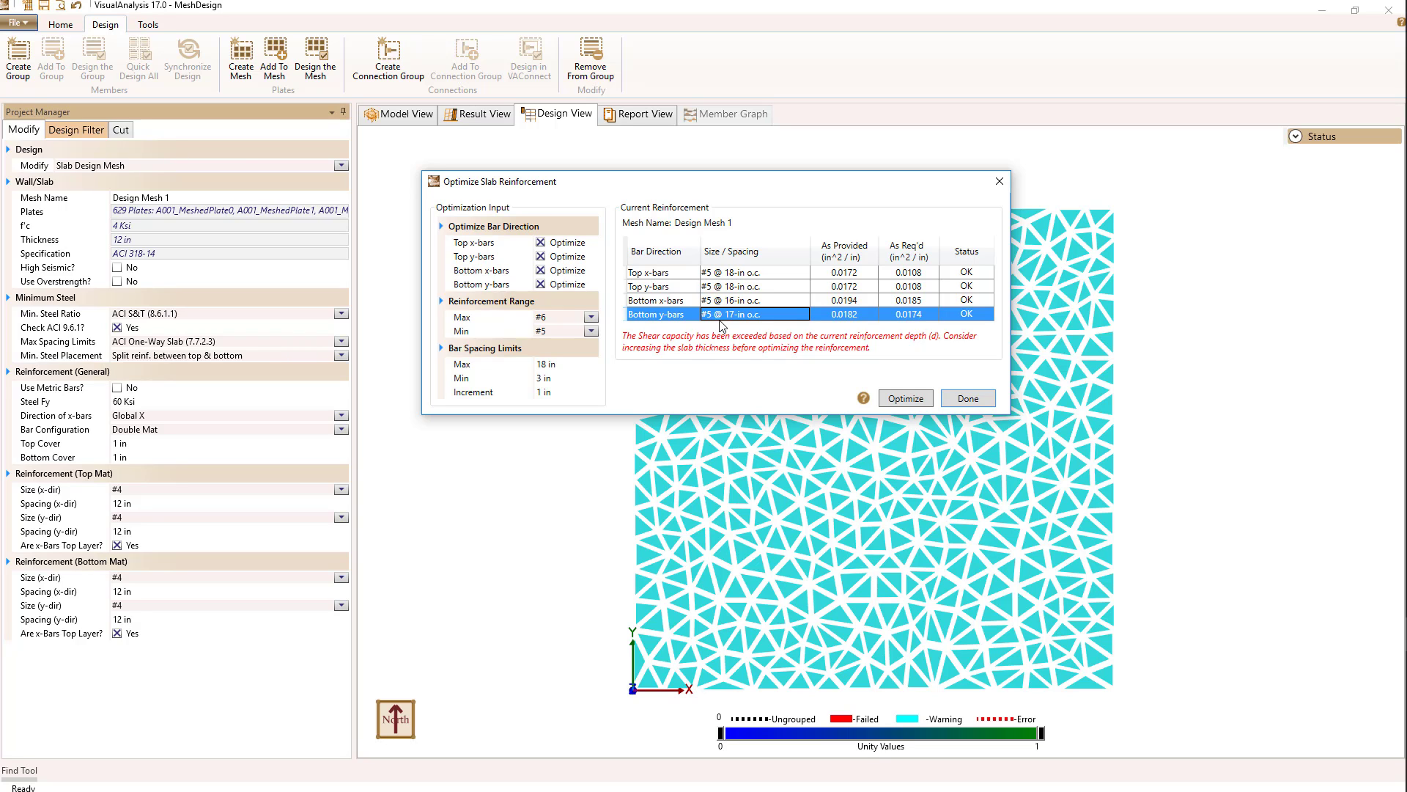
pyautogui.click(916, 399)
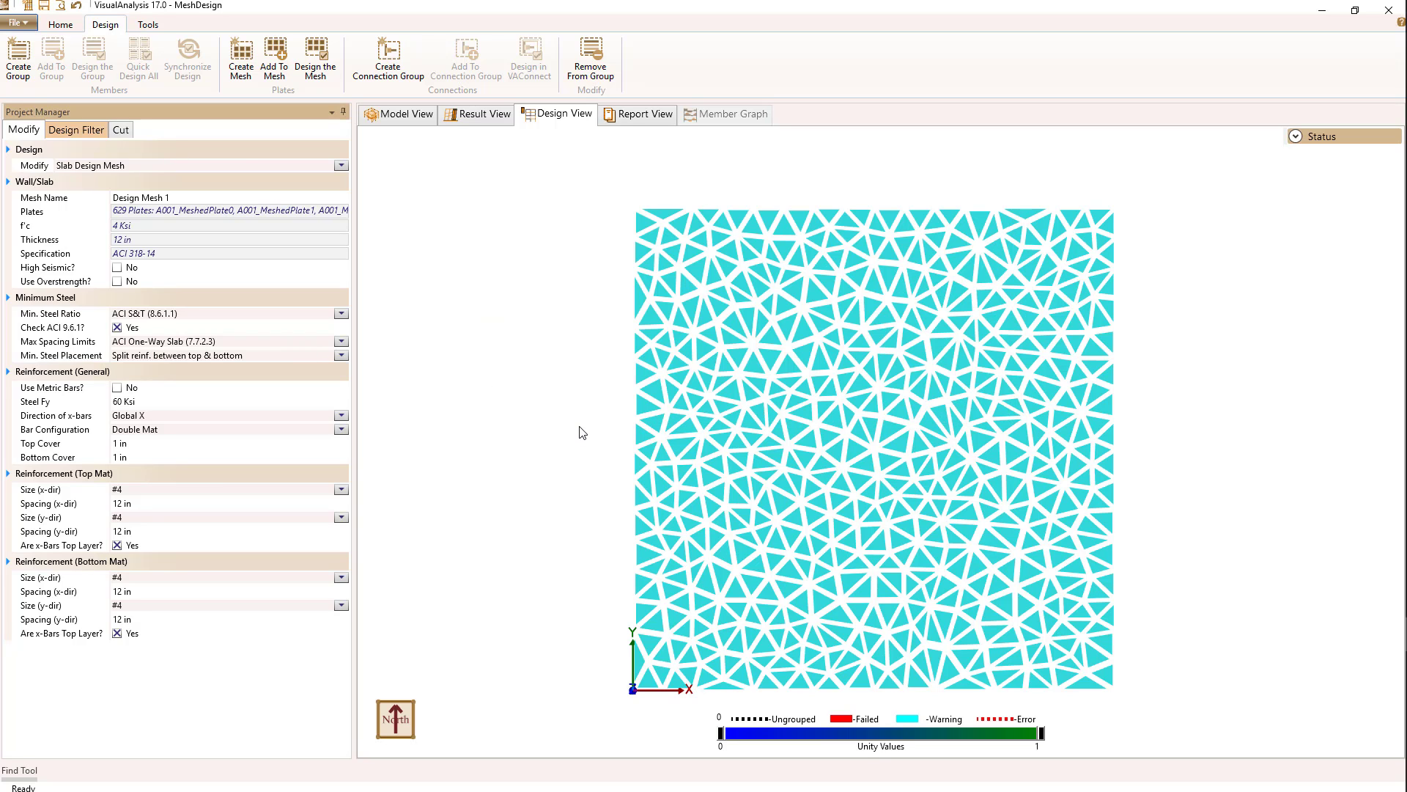
pyautogui.click(581, 433)
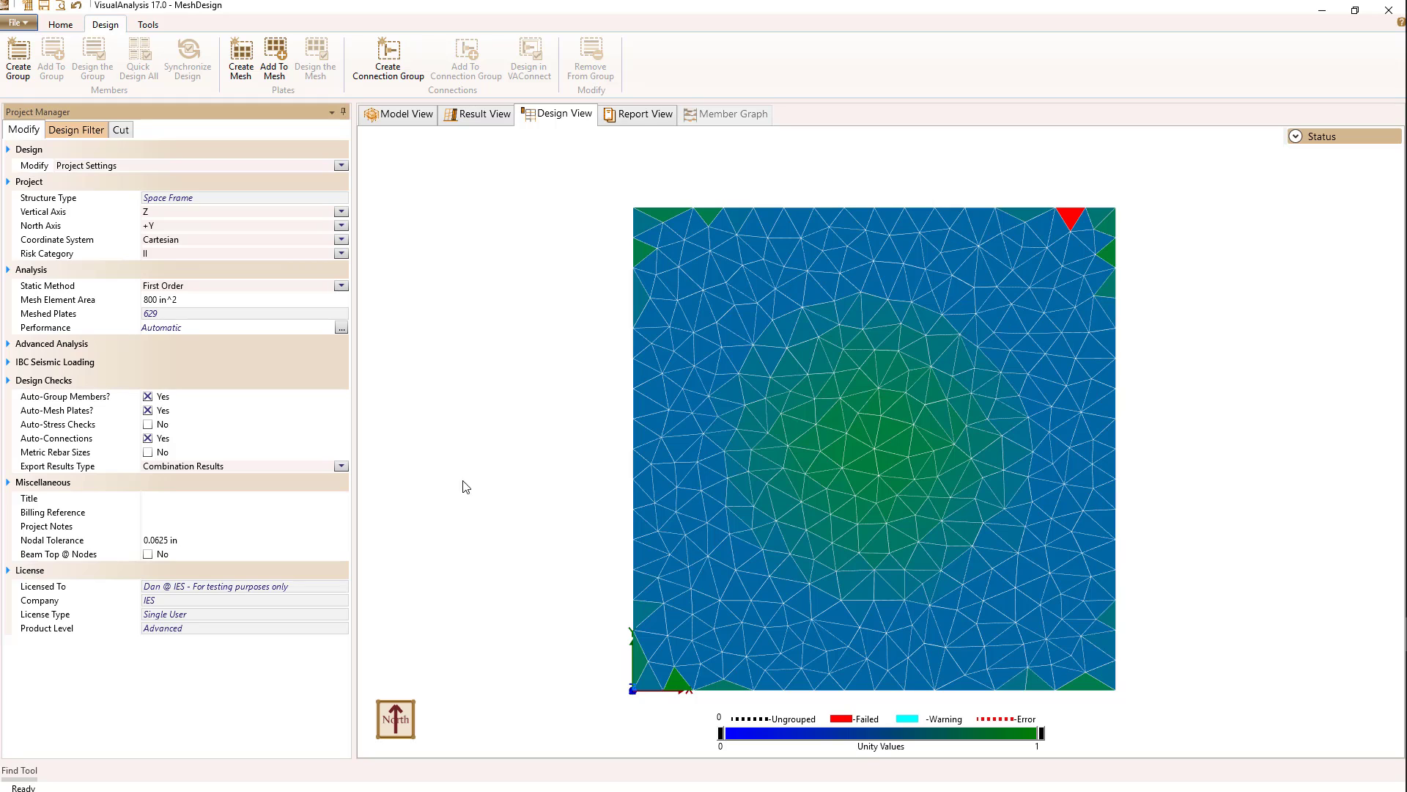
# Set the bottom mat's y-direction bar spacing to 16 in, let the design update and reselect the slab mesh.
pyautogui.click(659, 493)
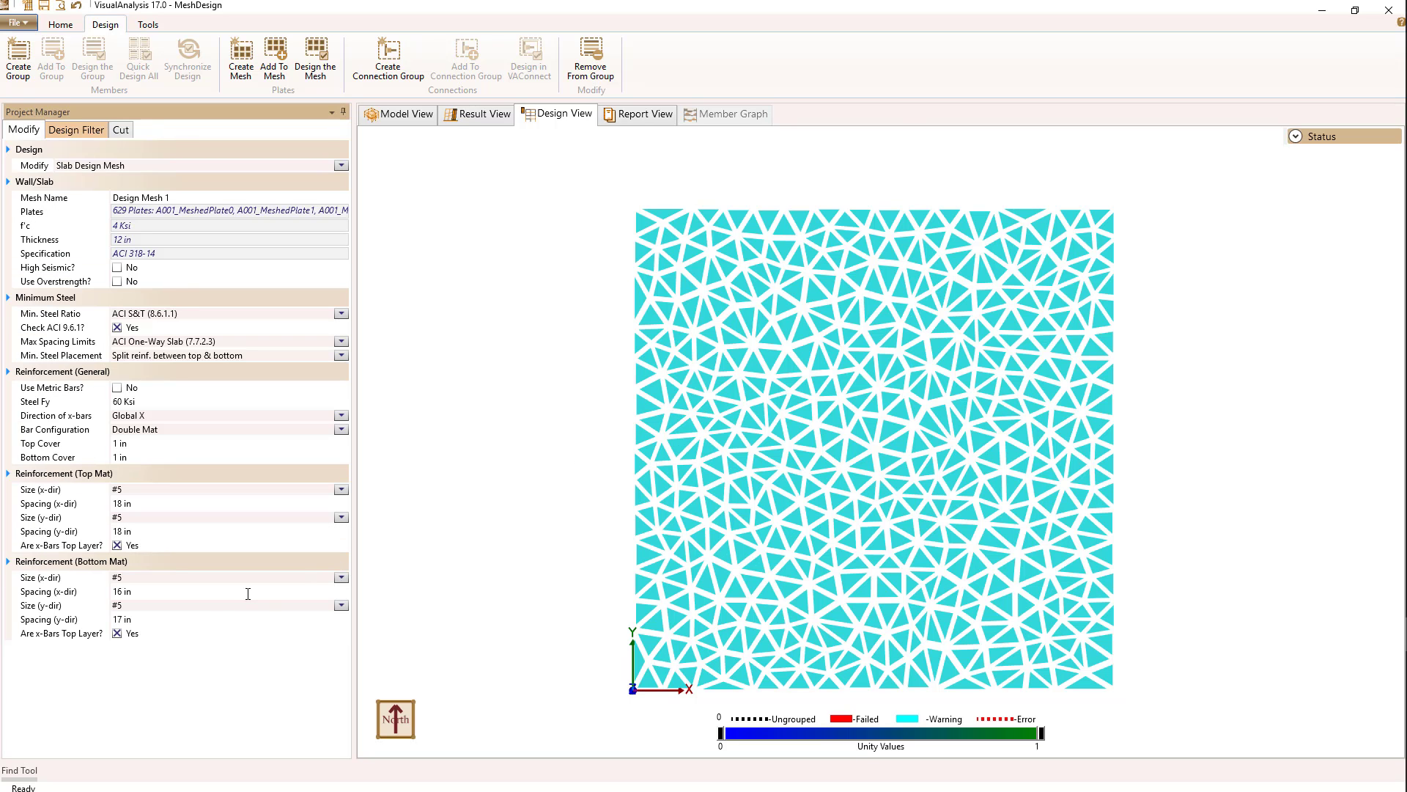
pyautogui.click(120, 620)
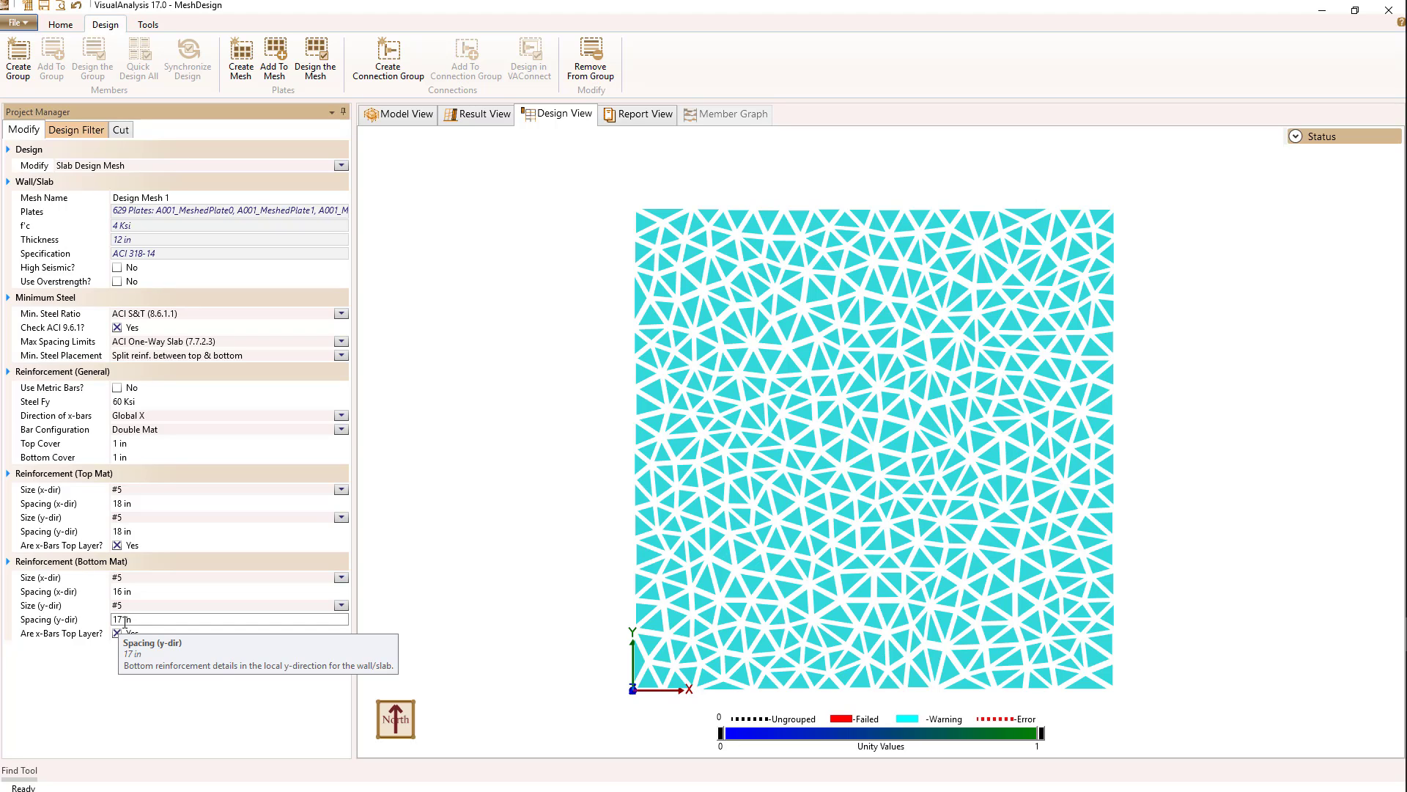
pyautogui.doubleClick(123, 620)
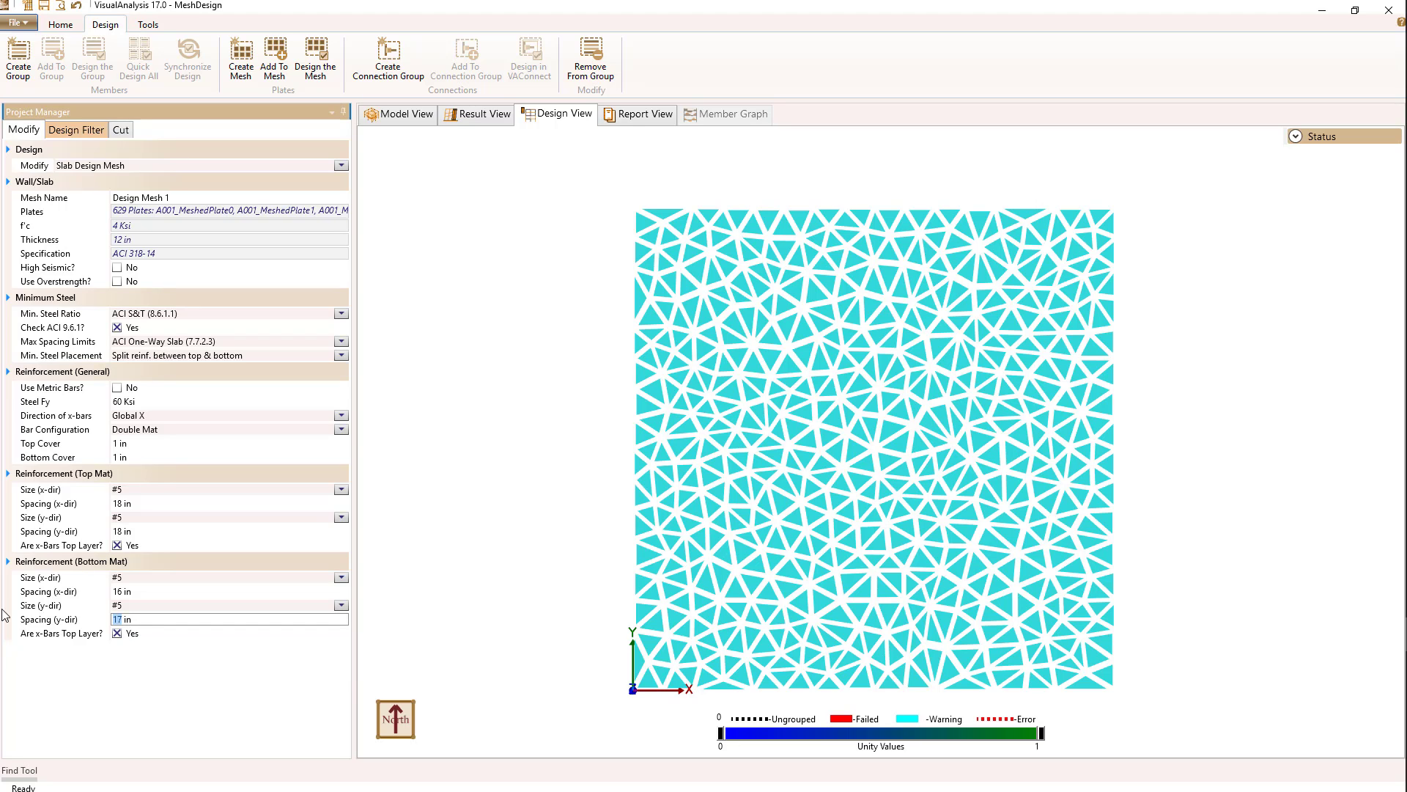
pyautogui.write('16')
pyautogui.click(540, 436)
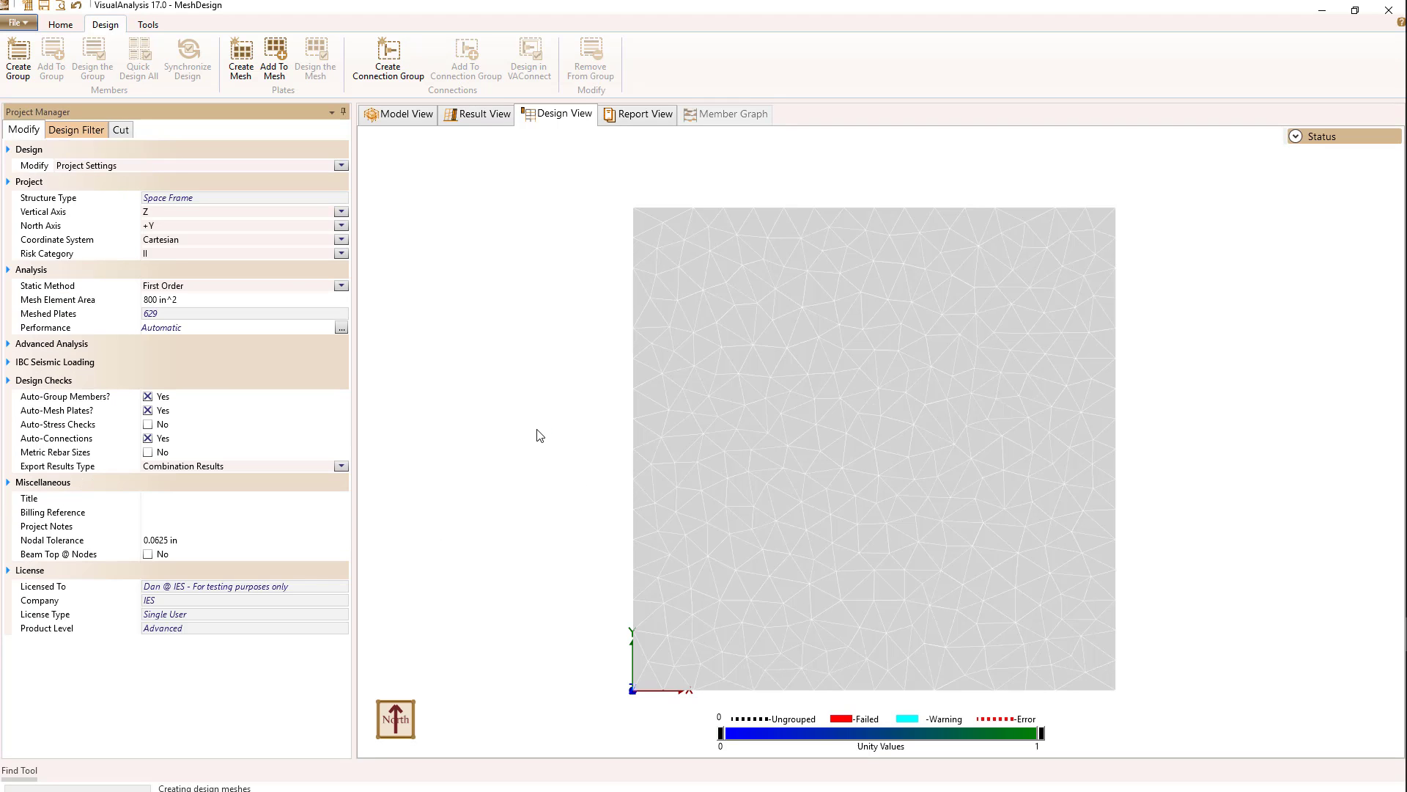
pyautogui.moveTo(846, 444)
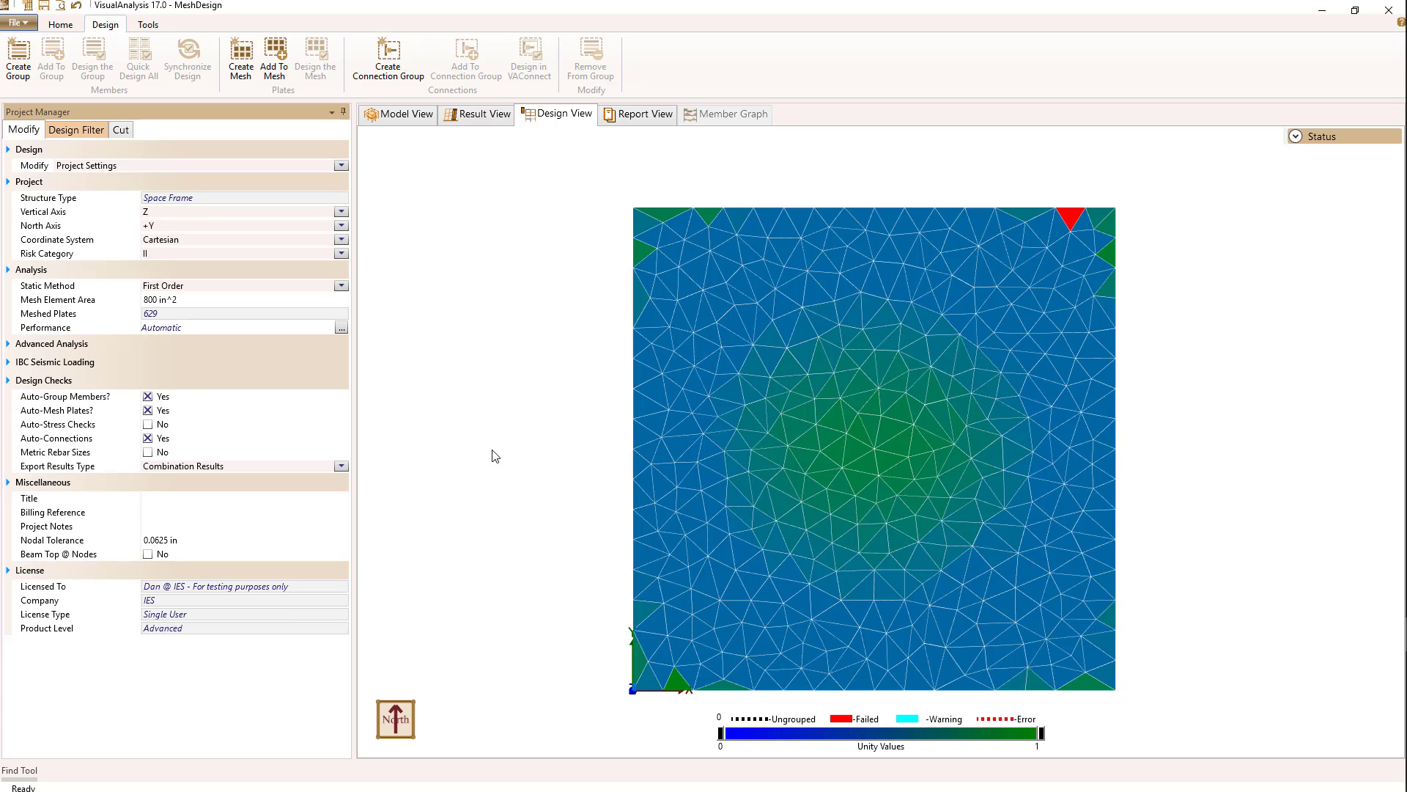
pyautogui.click(703, 478)
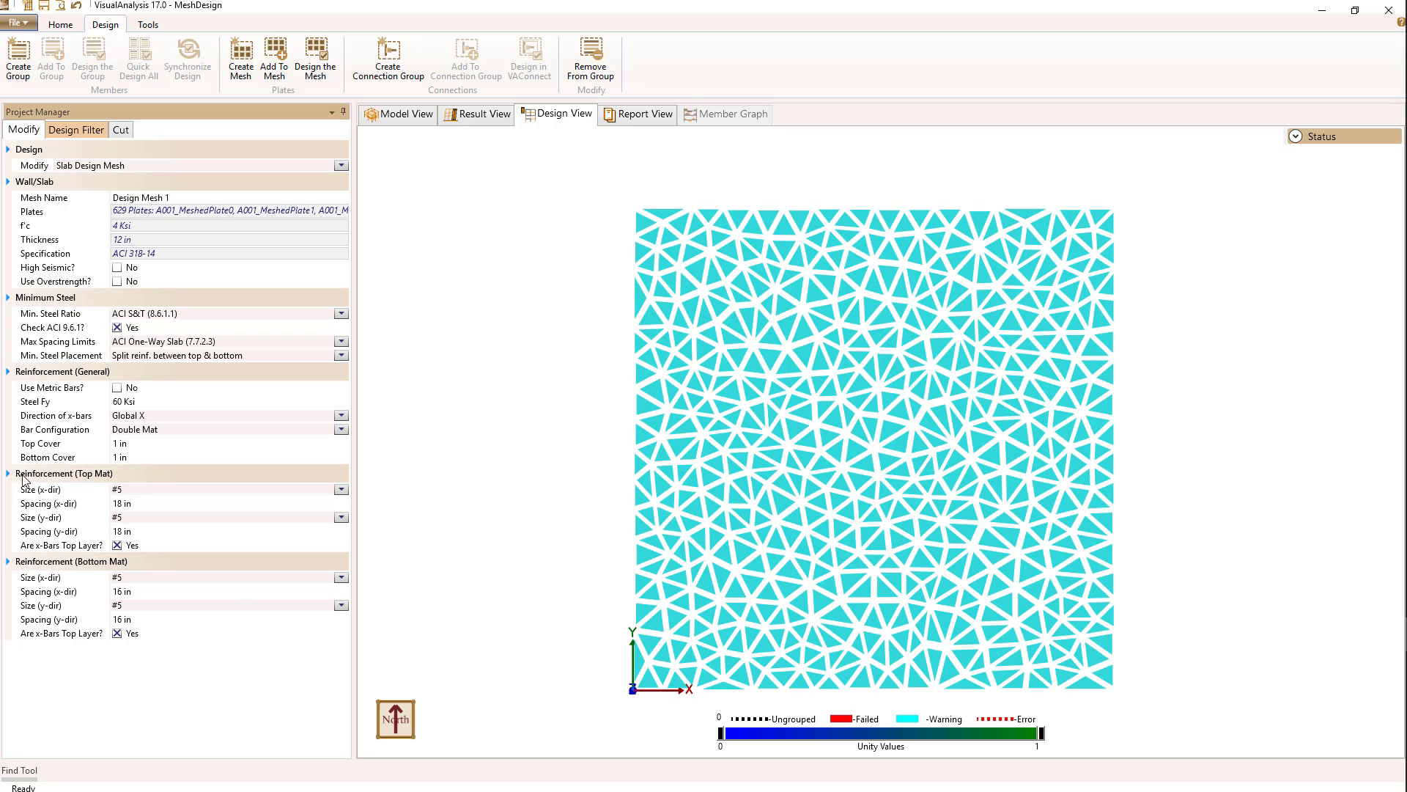